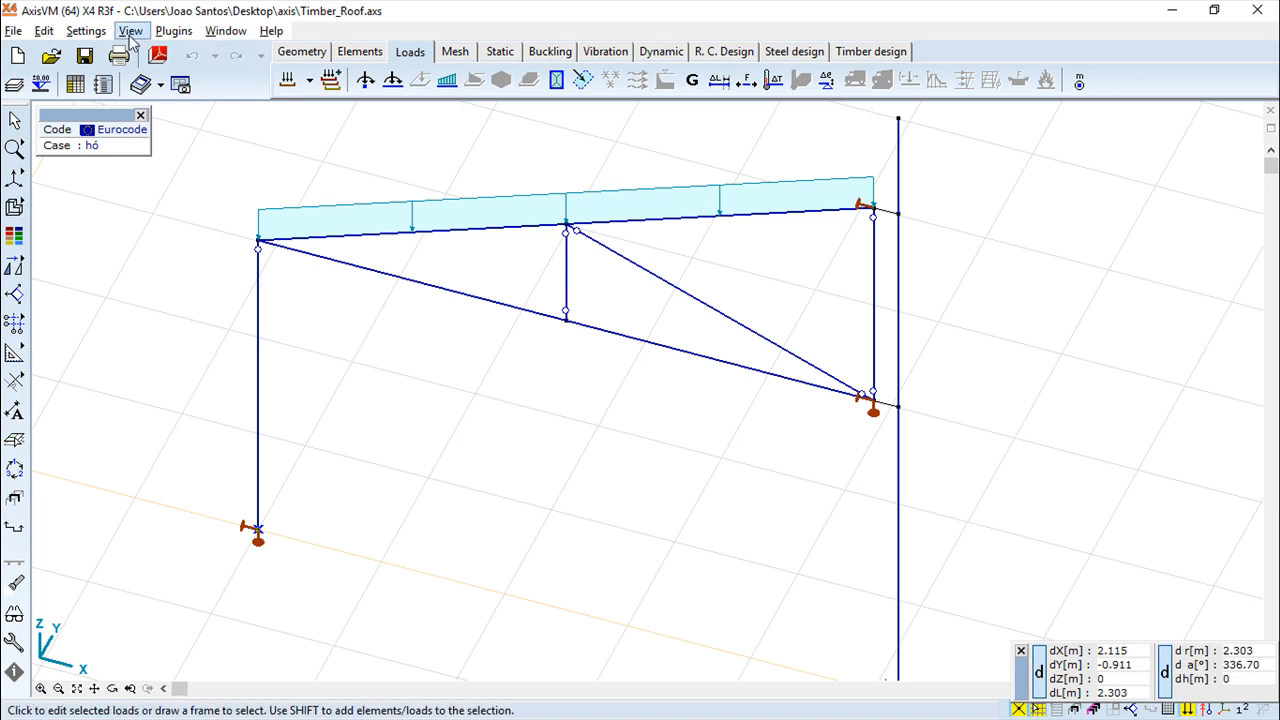
# Show the Property Editor and inspect the distributed load on the upper end segment of the sloping top chord
pyautogui.click(228, 32)
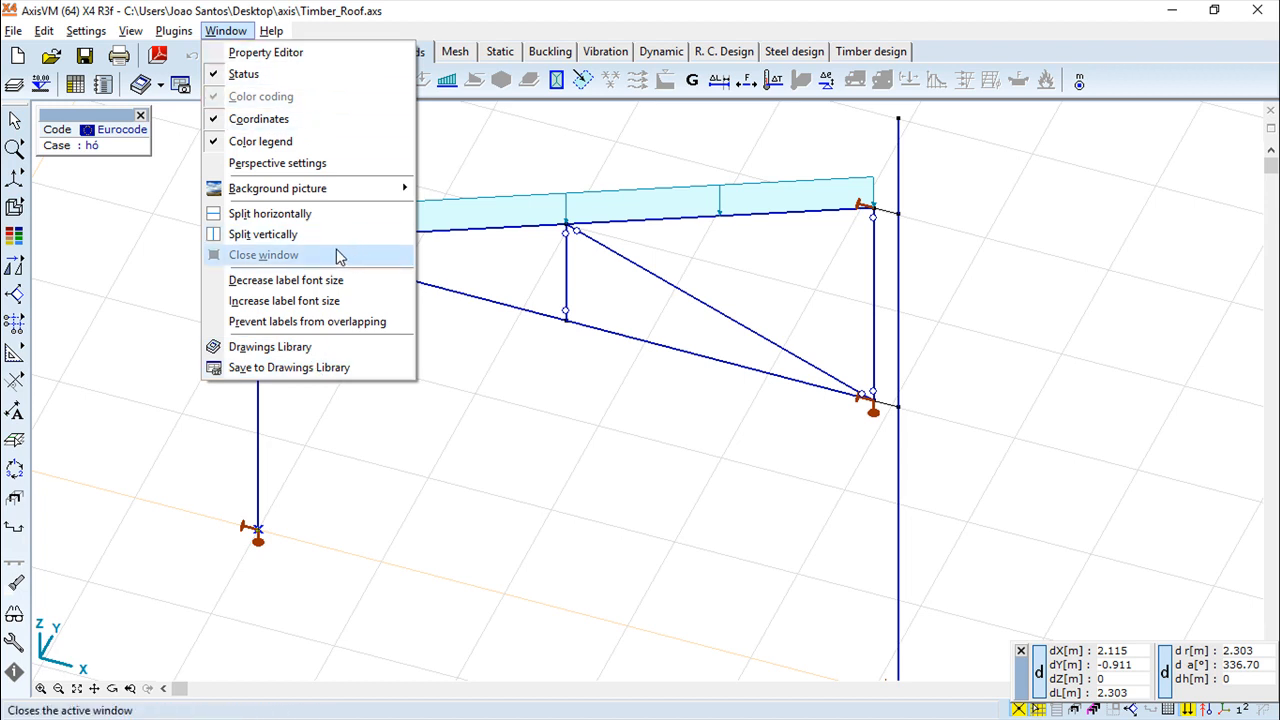
pyautogui.click(262, 55)
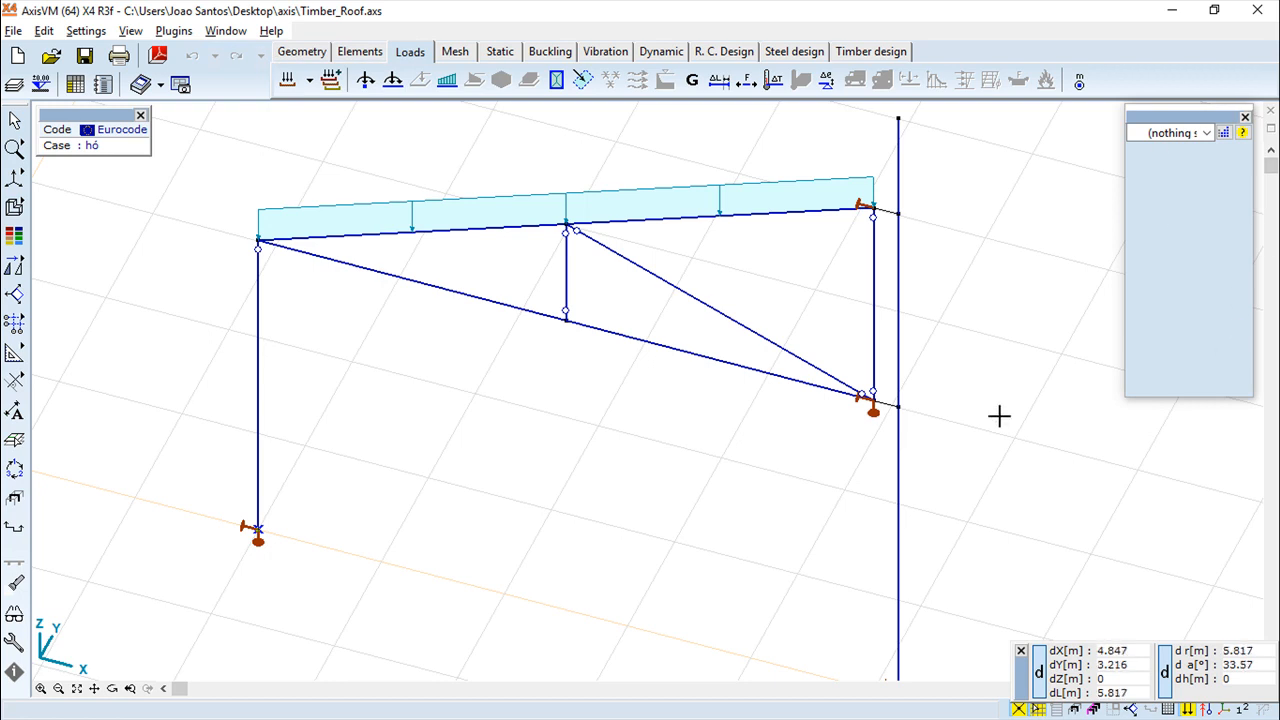
pyautogui.scroll(1, 968, 408)
pyautogui.scroll(-2, 969, 409)
pyautogui.moveTo(966, 406); pyautogui.dragTo(891, 382, button='middle')
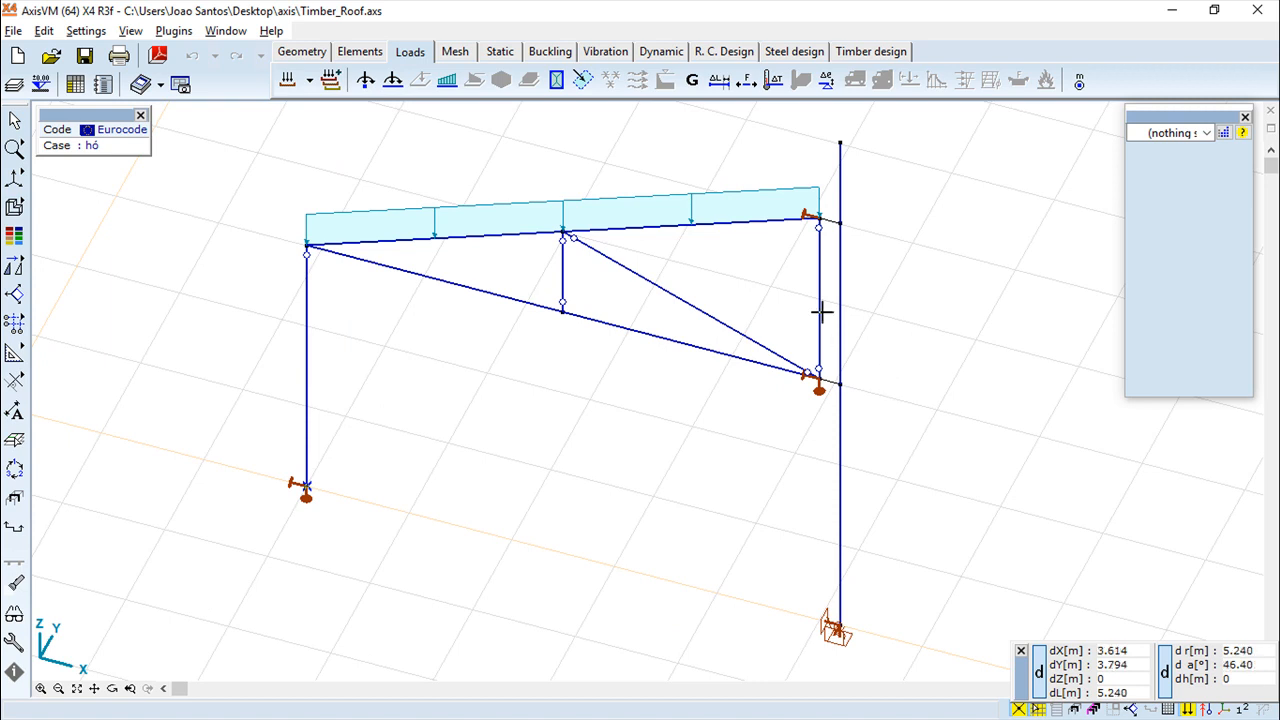
pyautogui.doubleClick(743, 230)
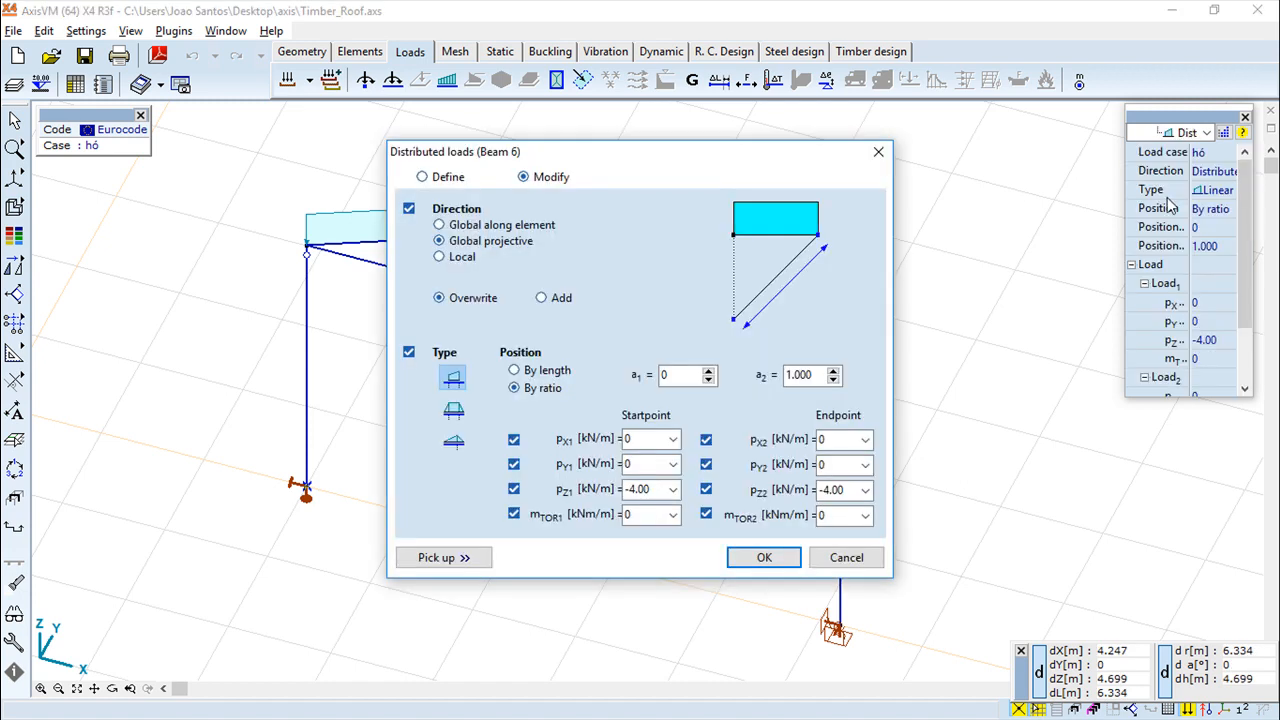
pyautogui.click(879, 155)
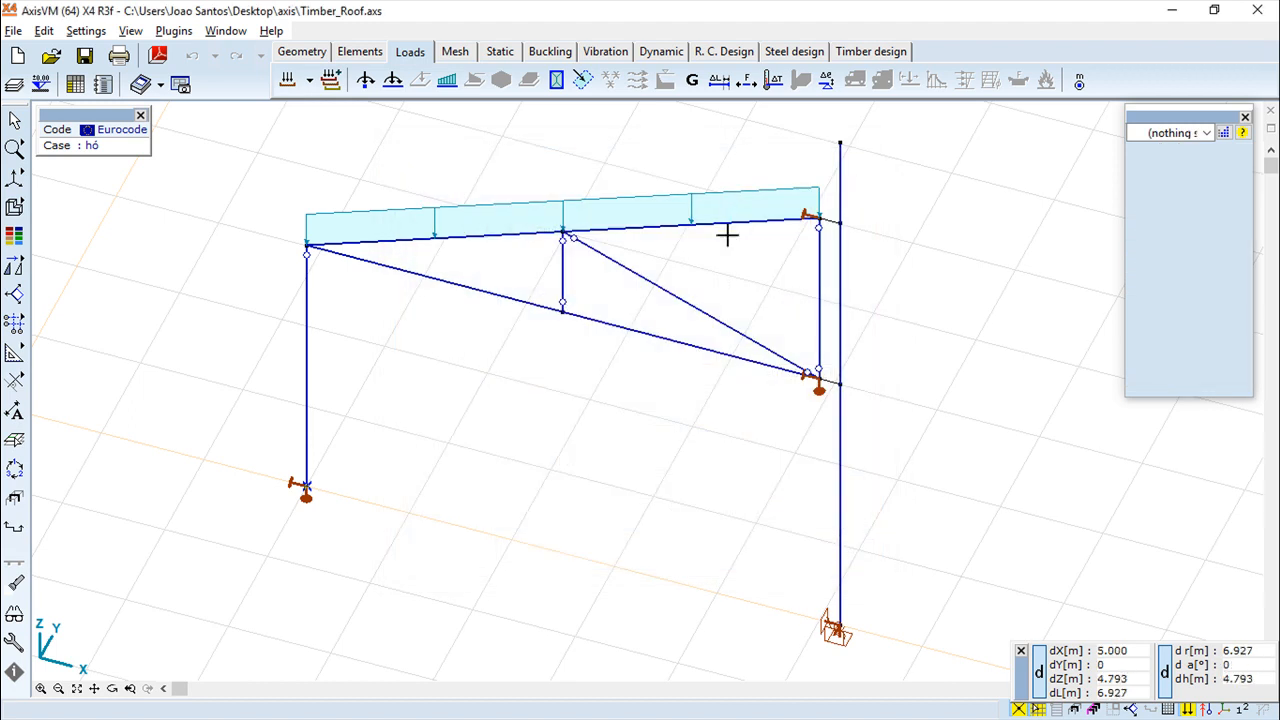
# Hide the Property Editor window
pyautogui.click(228, 33)
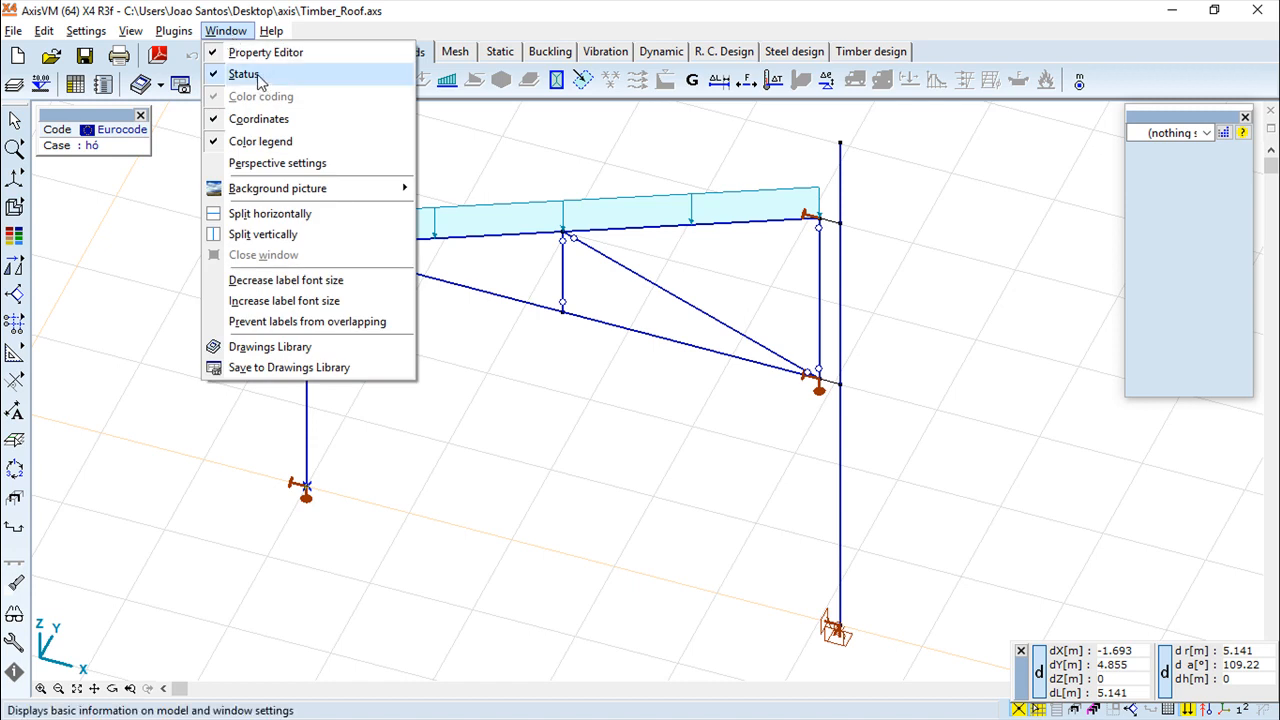
pyautogui.moveTo(300, 200)
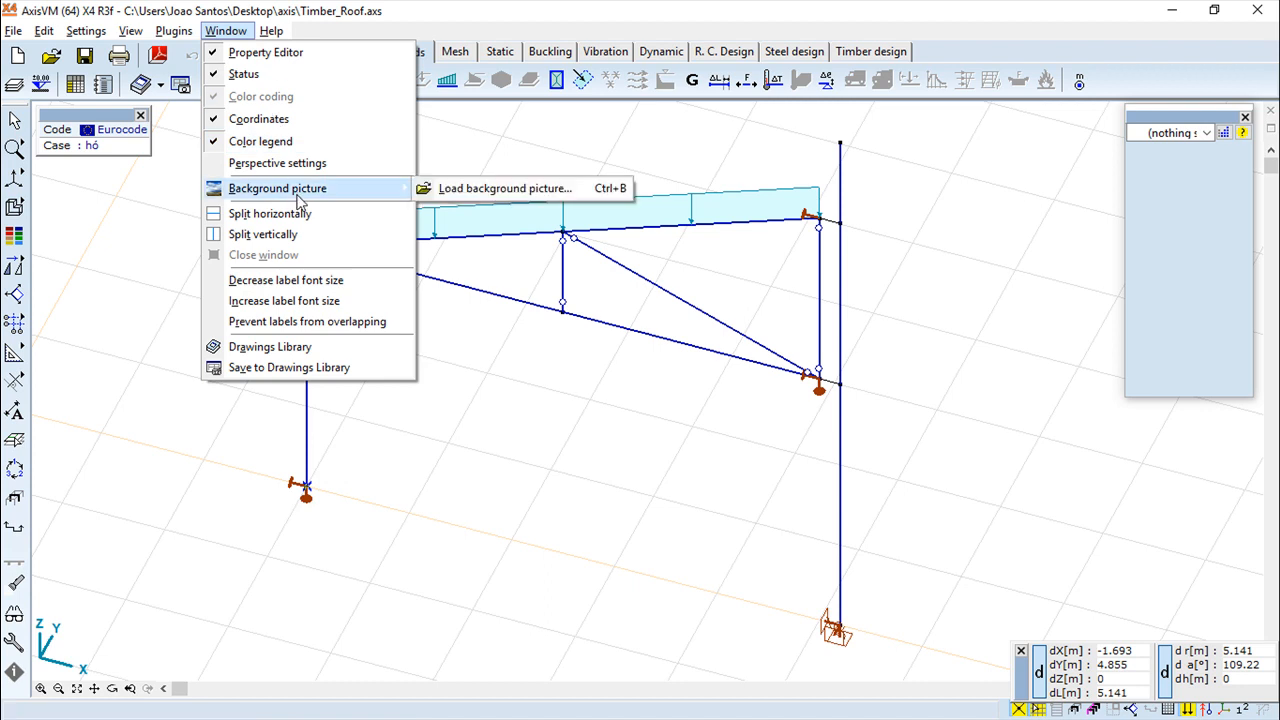
pyautogui.click(255, 52)
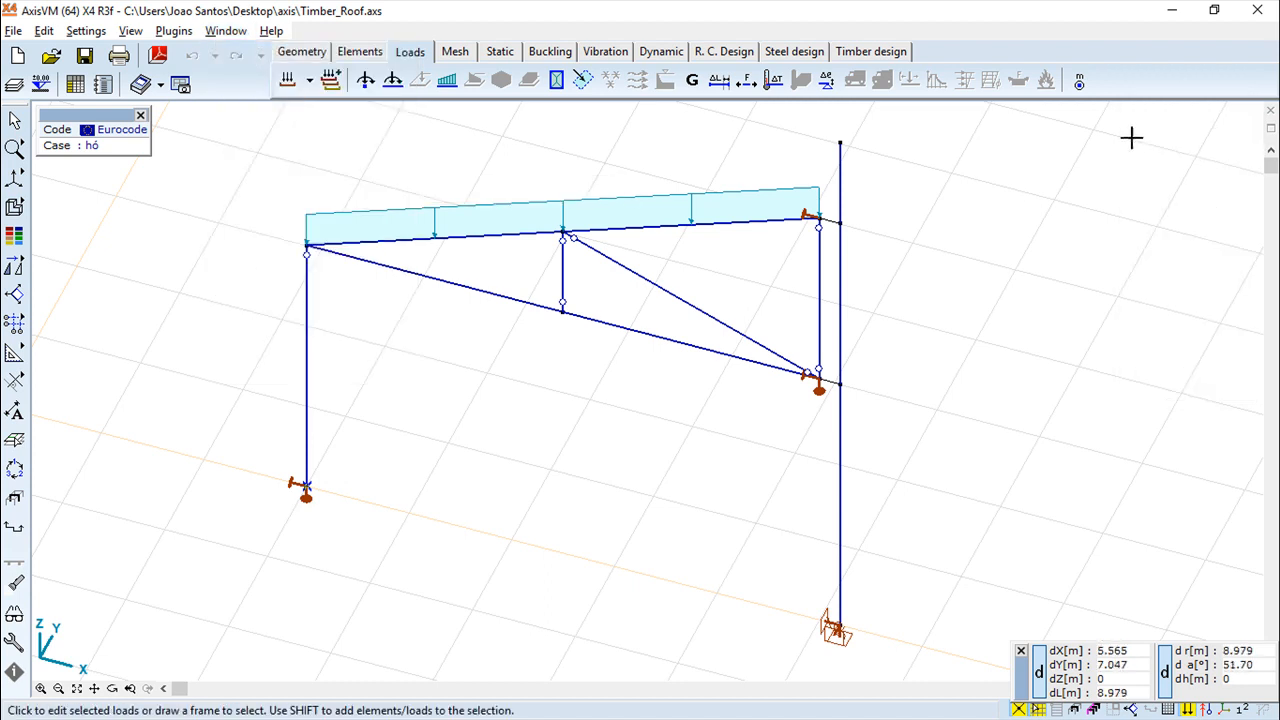
# Hide the Status window and show it again
pyautogui.click(231, 31)
pyautogui.click(260, 76)
pyautogui.click(226, 31)
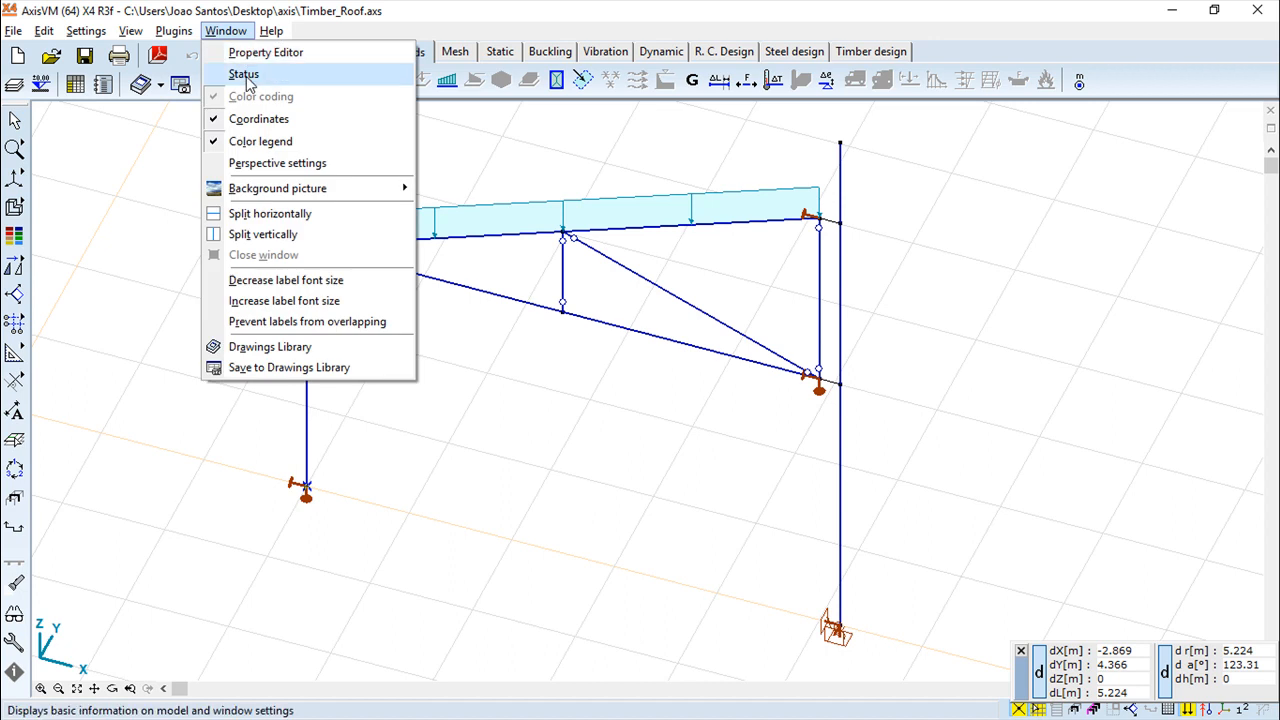
pyautogui.click(249, 80)
pyautogui.click(226, 31)
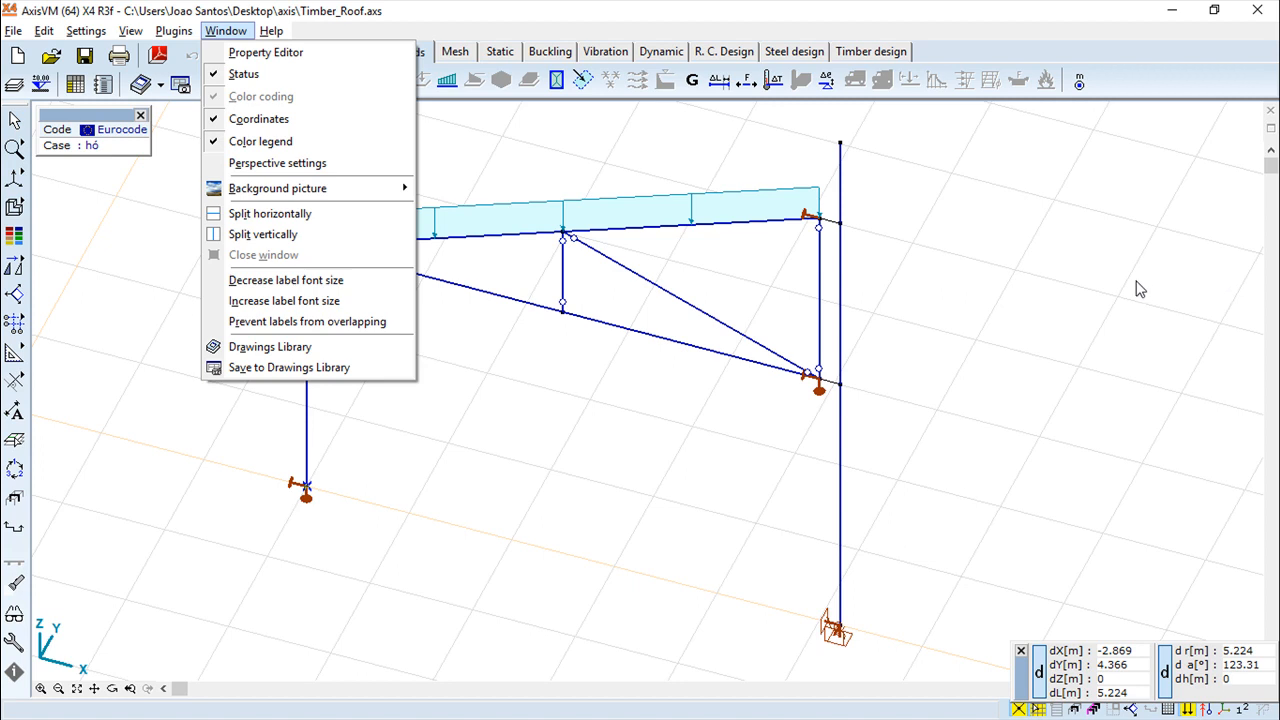
# Show the static results as a diagram of the beam internal force Nx
pyautogui.click(502, 53)
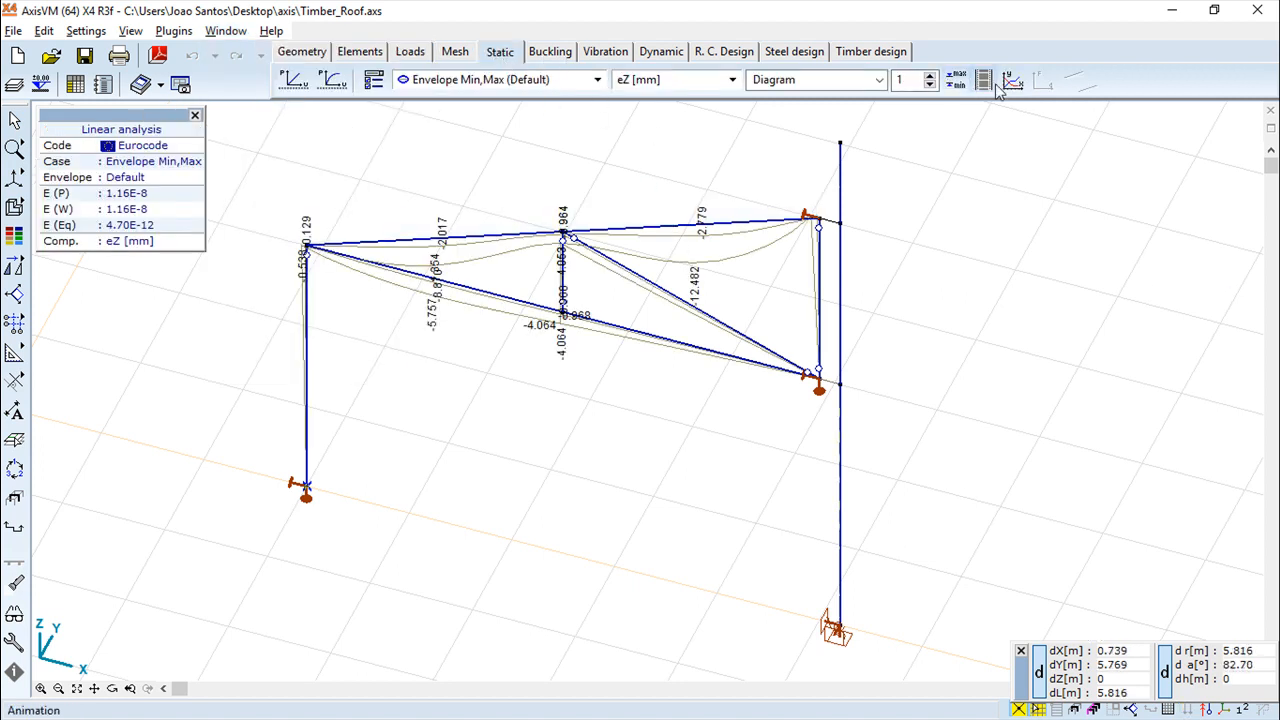
pyautogui.click(878, 80)
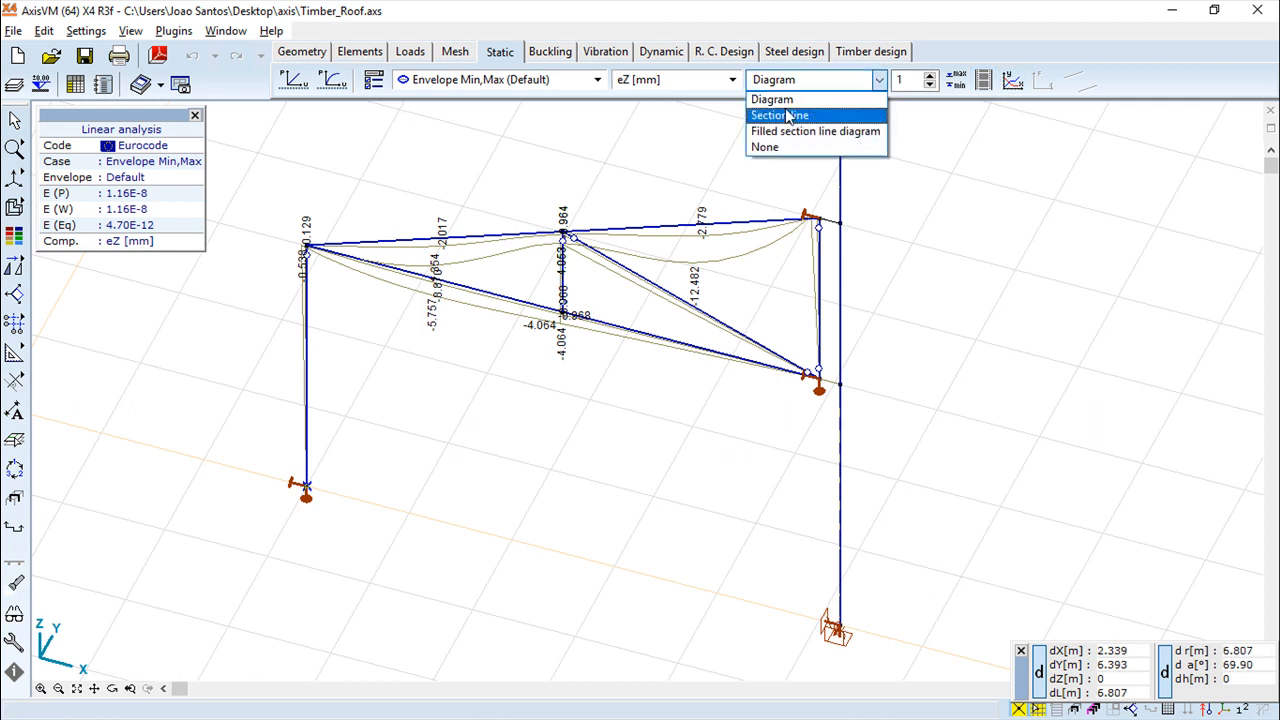
pyautogui.click(727, 79)
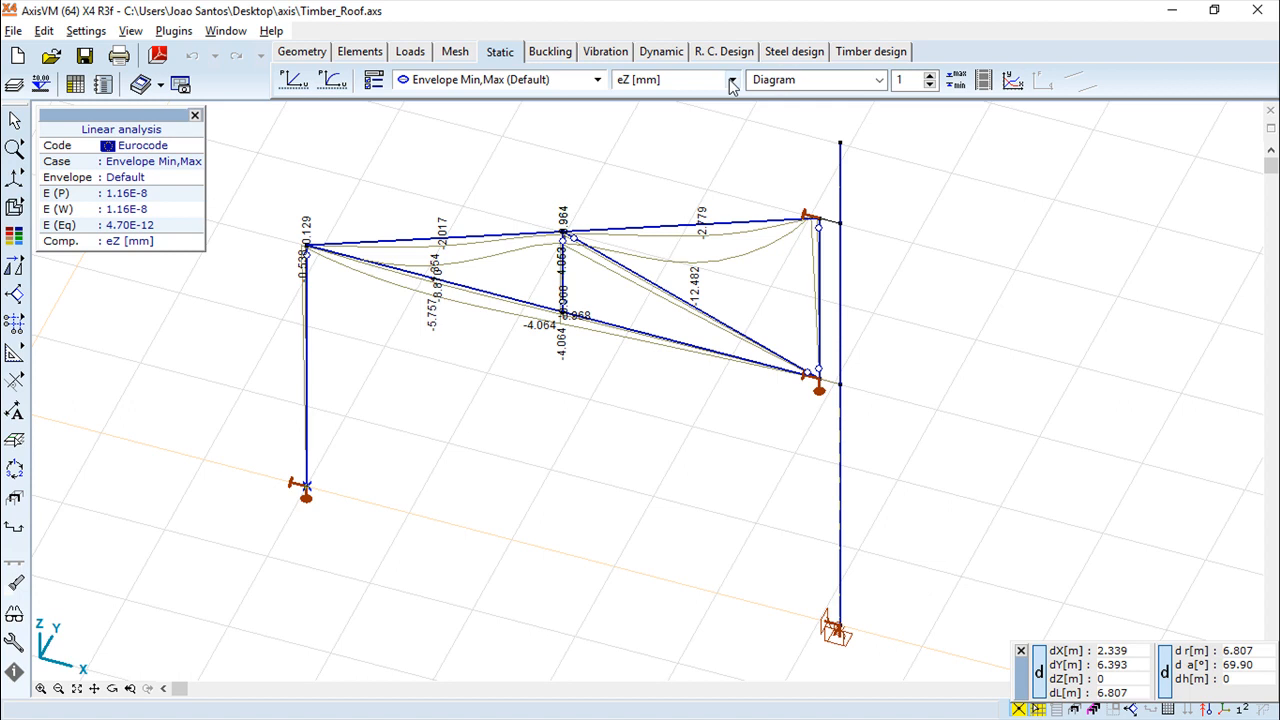
pyautogui.click(732, 82)
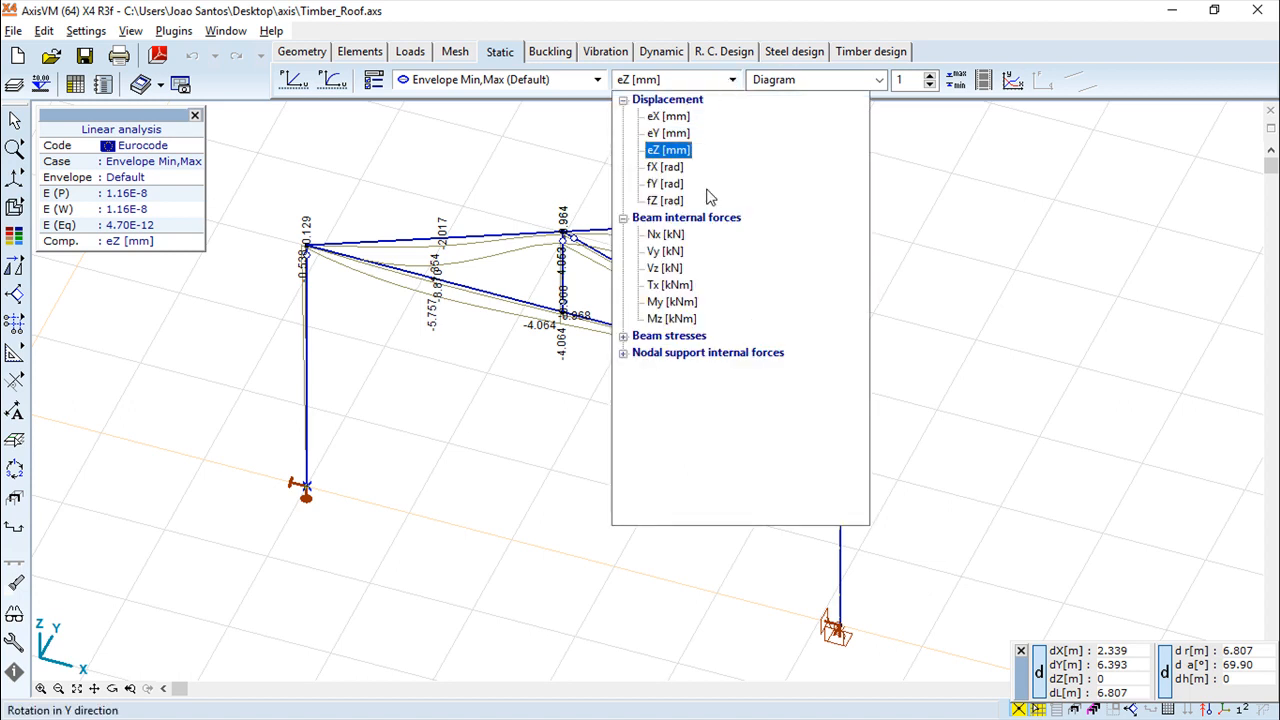
pyautogui.click(667, 236)
# Try to set the result display to Section line, and return to geometry editing
pyautogui.click(878, 82)
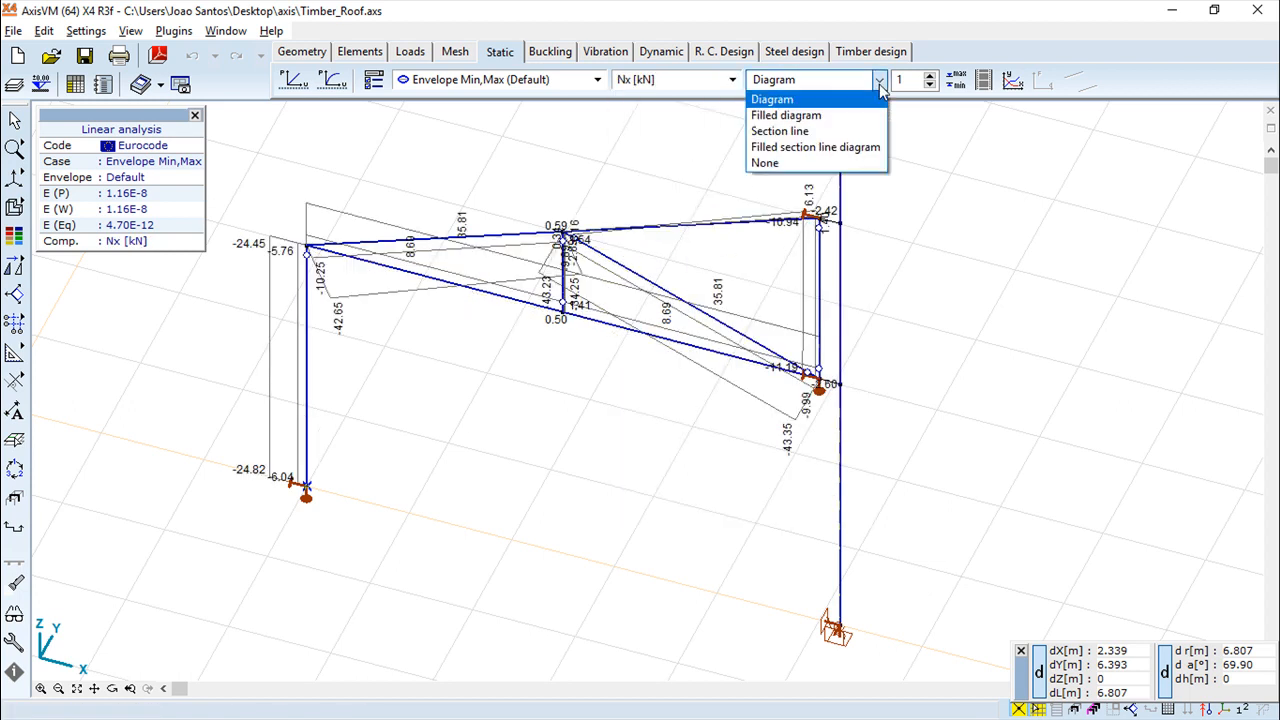
pyautogui.click(820, 131)
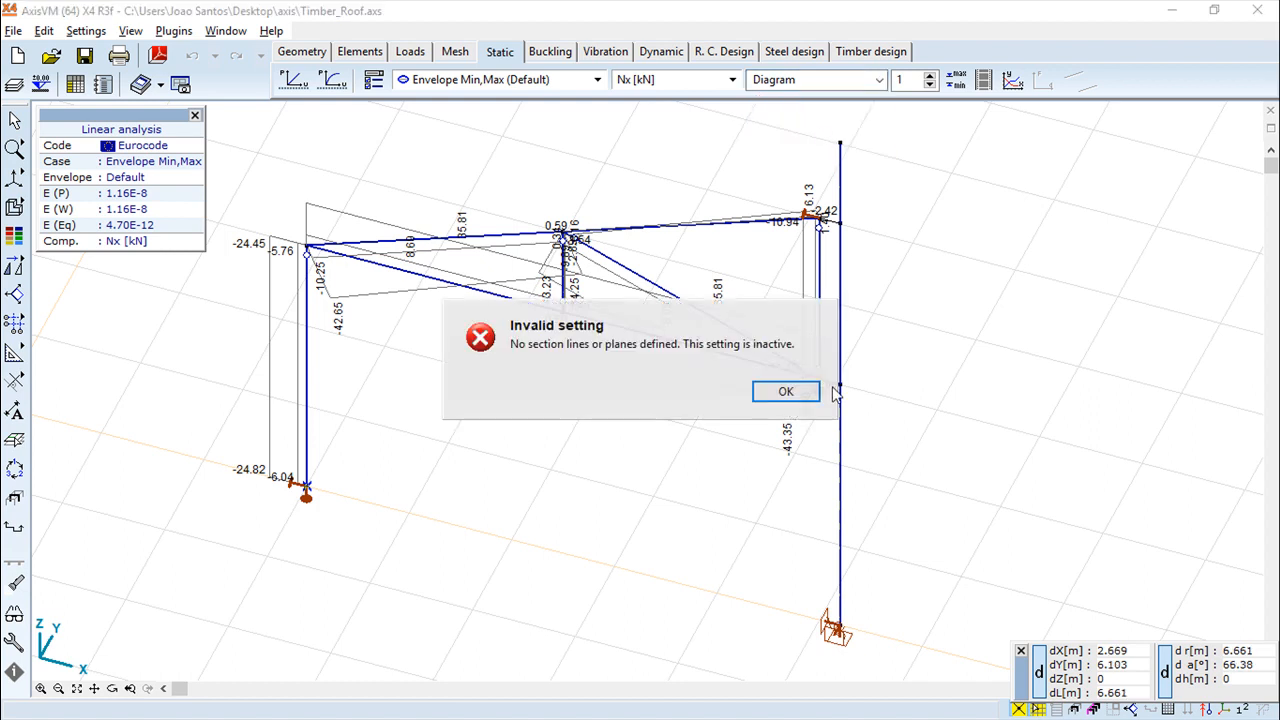
pyautogui.click(786, 392)
pyautogui.click(300, 52)
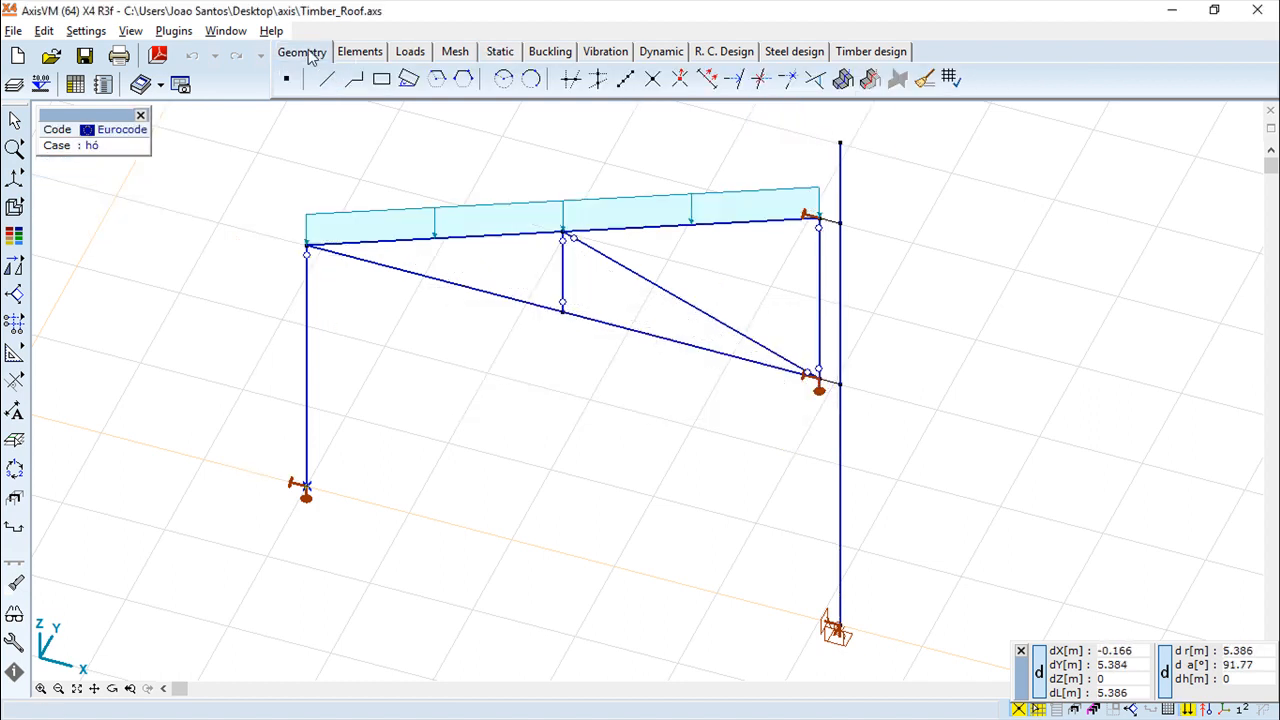
# Hide the Coordinates window and show it again
pyautogui.click(173, 31)
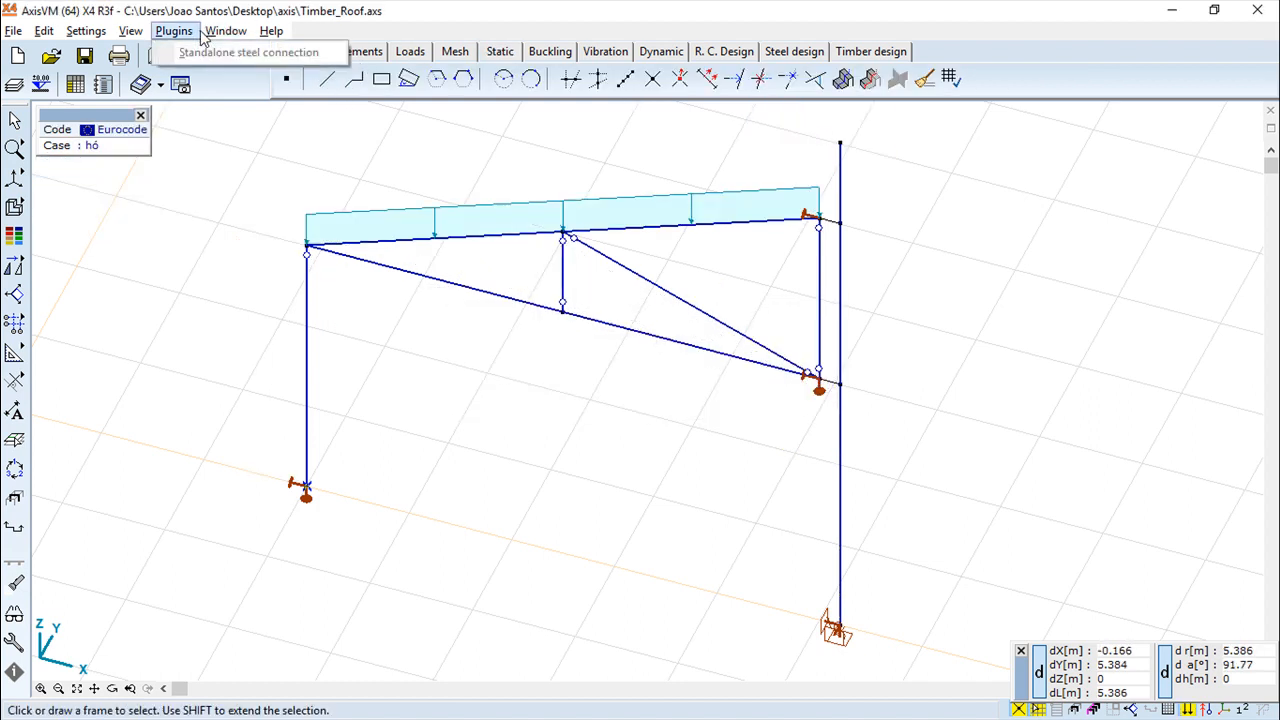
pyautogui.click(225, 31)
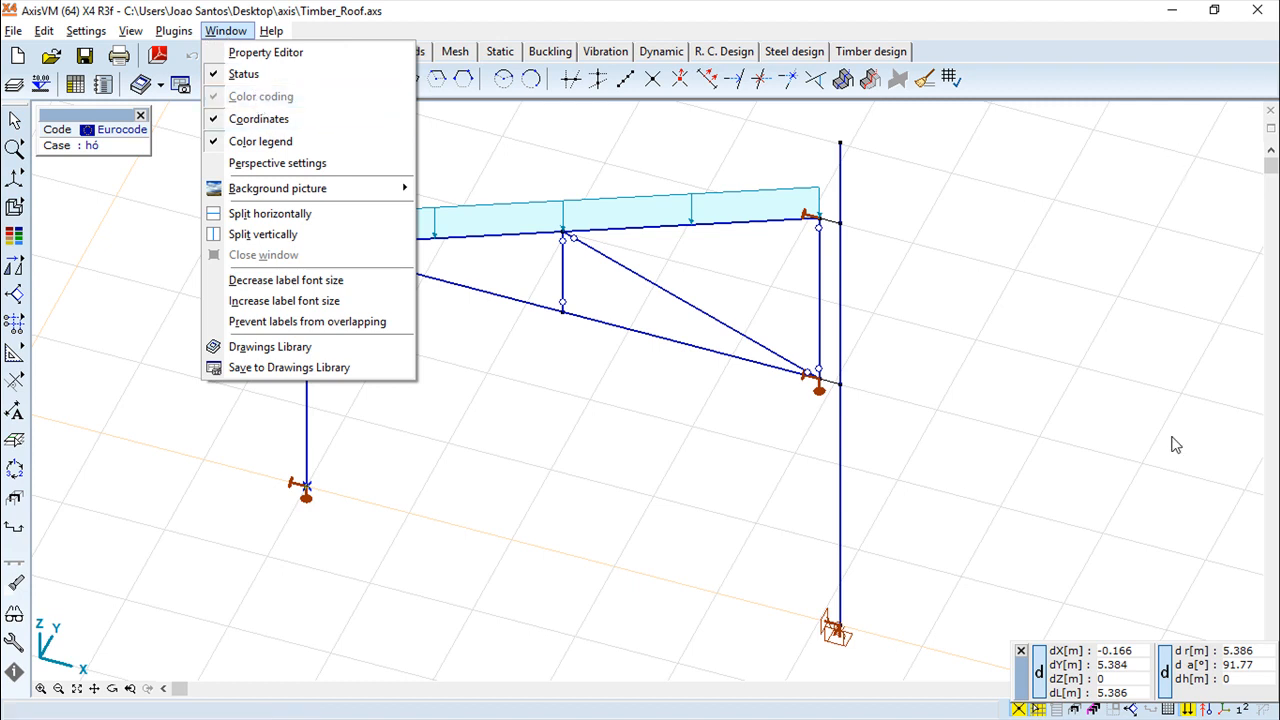
pyautogui.click(262, 120)
pyautogui.click(1242, 709)
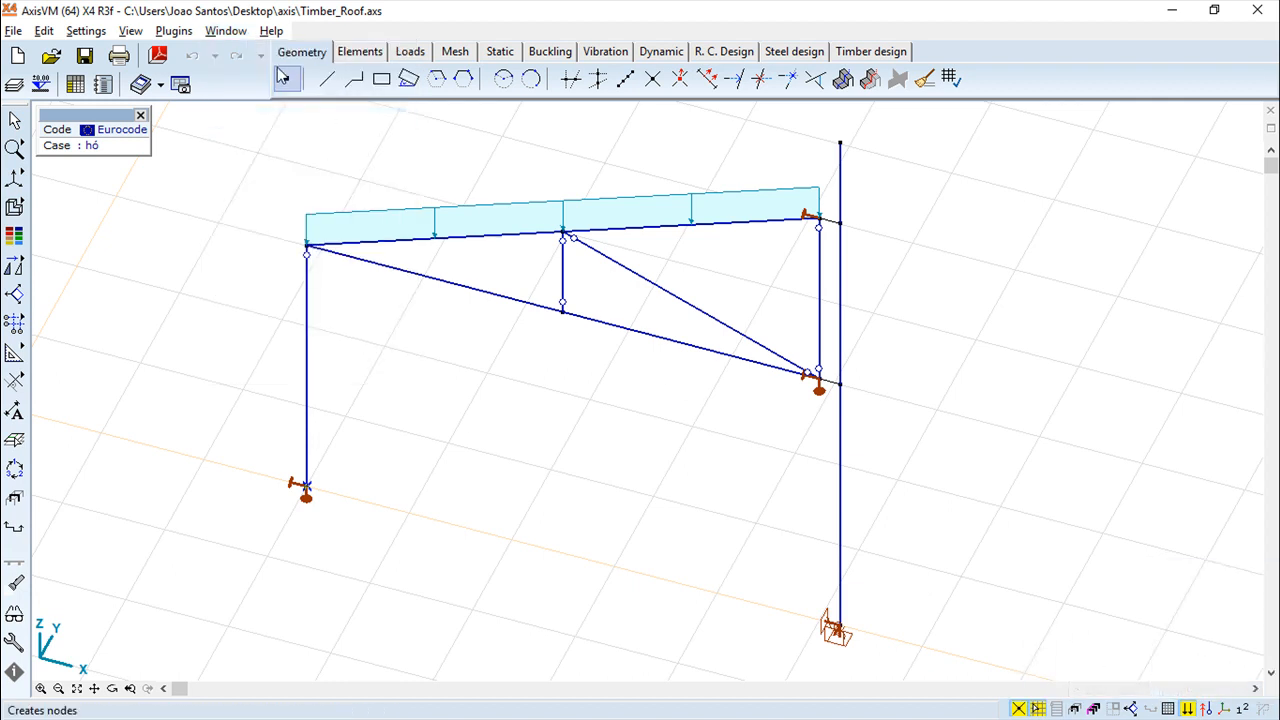
pyautogui.click(226, 31)
pyautogui.click(262, 119)
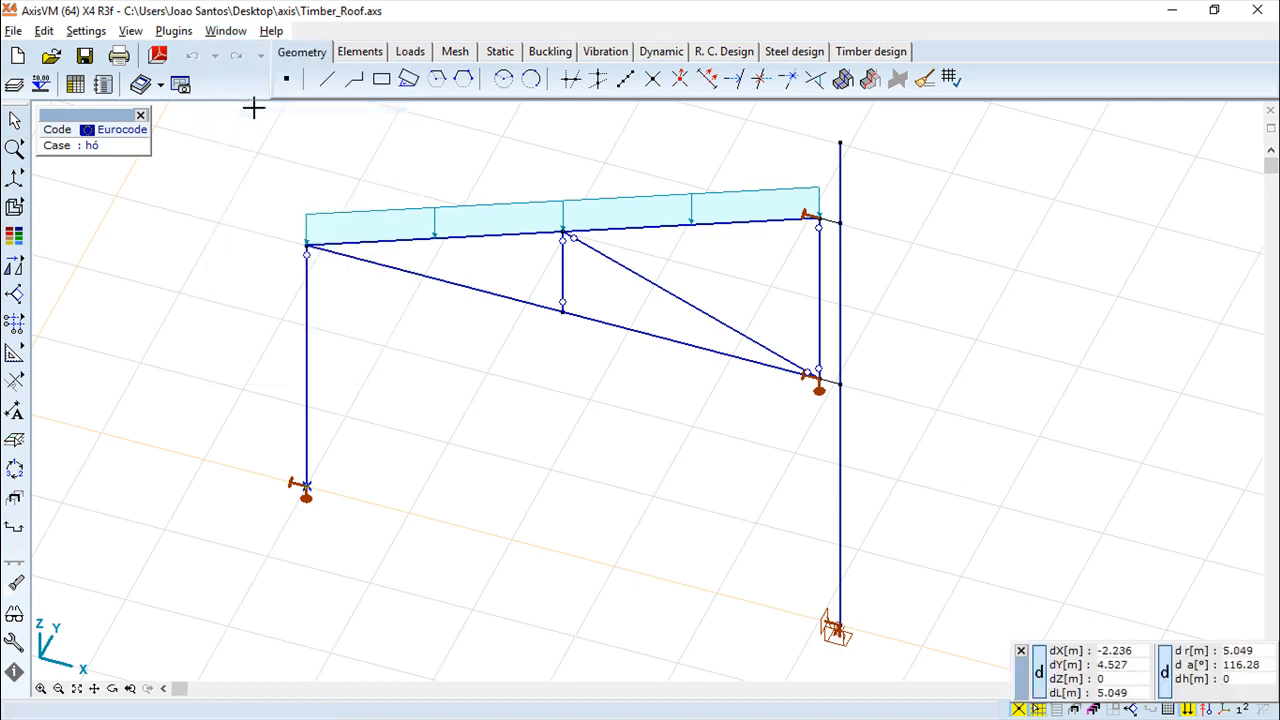
# View the perspective settings of the model view and close them unchanged
pyautogui.click(226, 31)
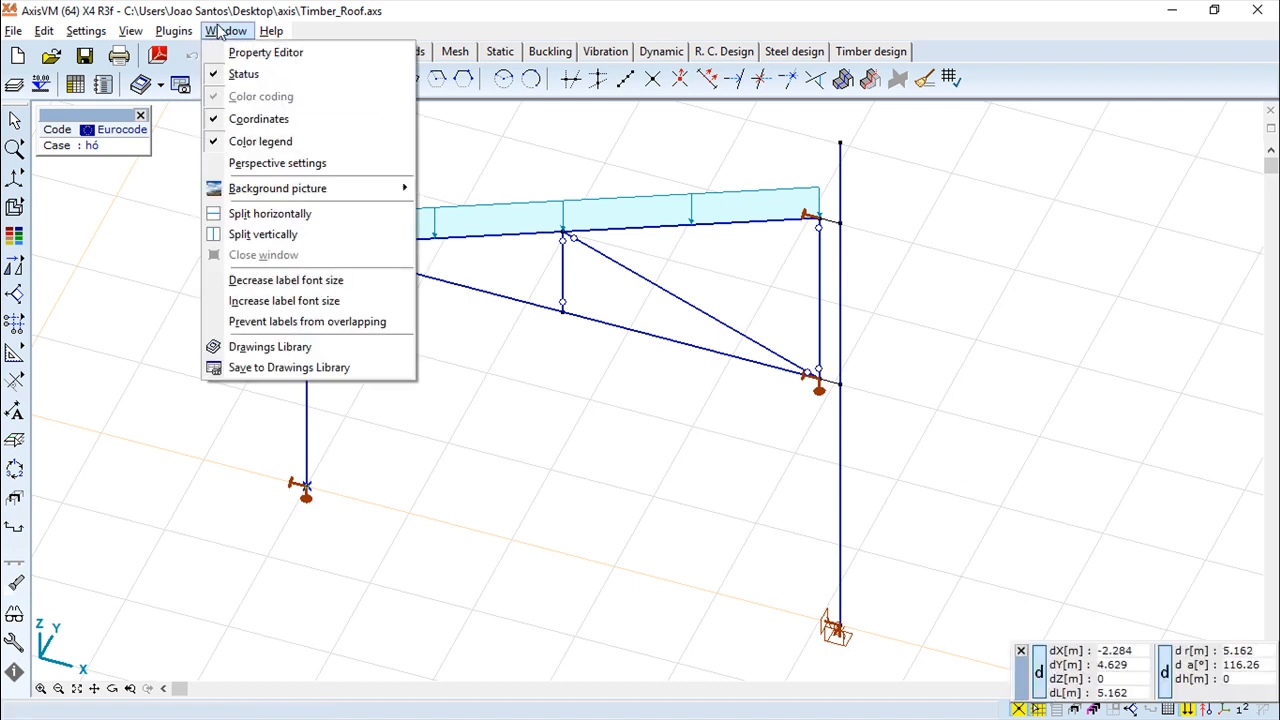
pyautogui.click(277, 168)
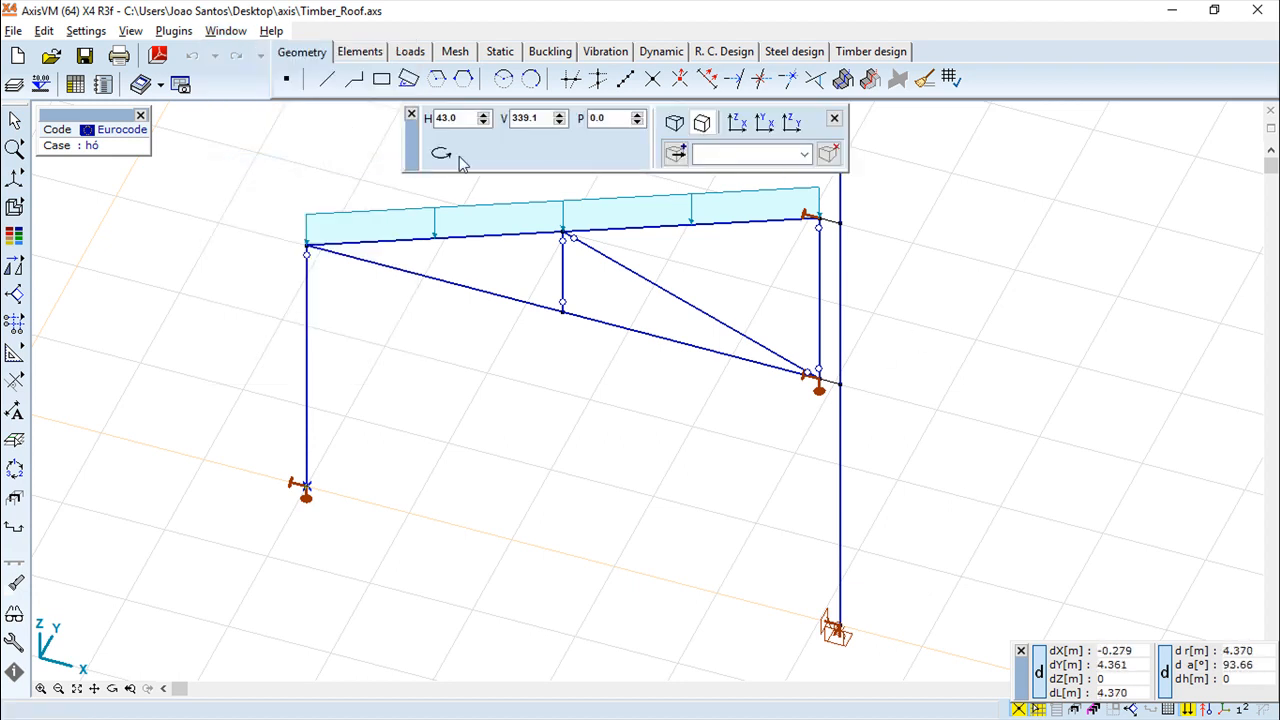
pyautogui.click(835, 119)
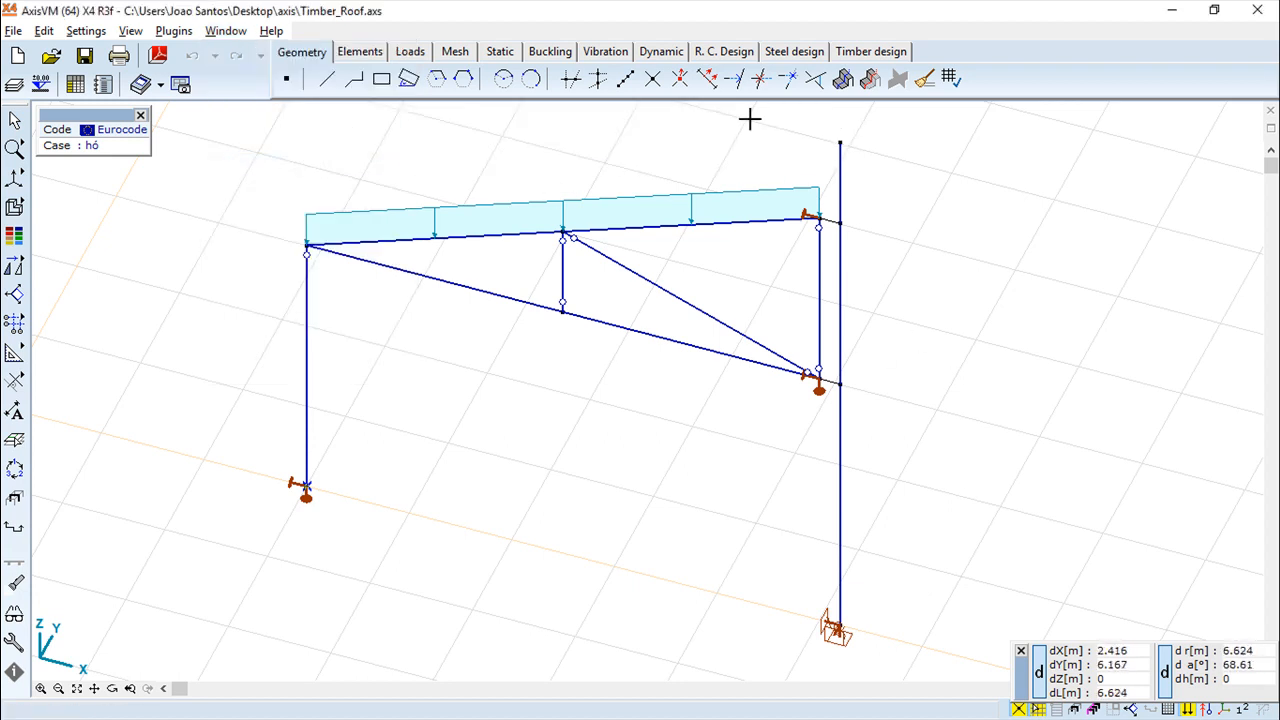
# View the dialog for loading a background picture and leave it without choosing a file
pyautogui.click(216, 31)
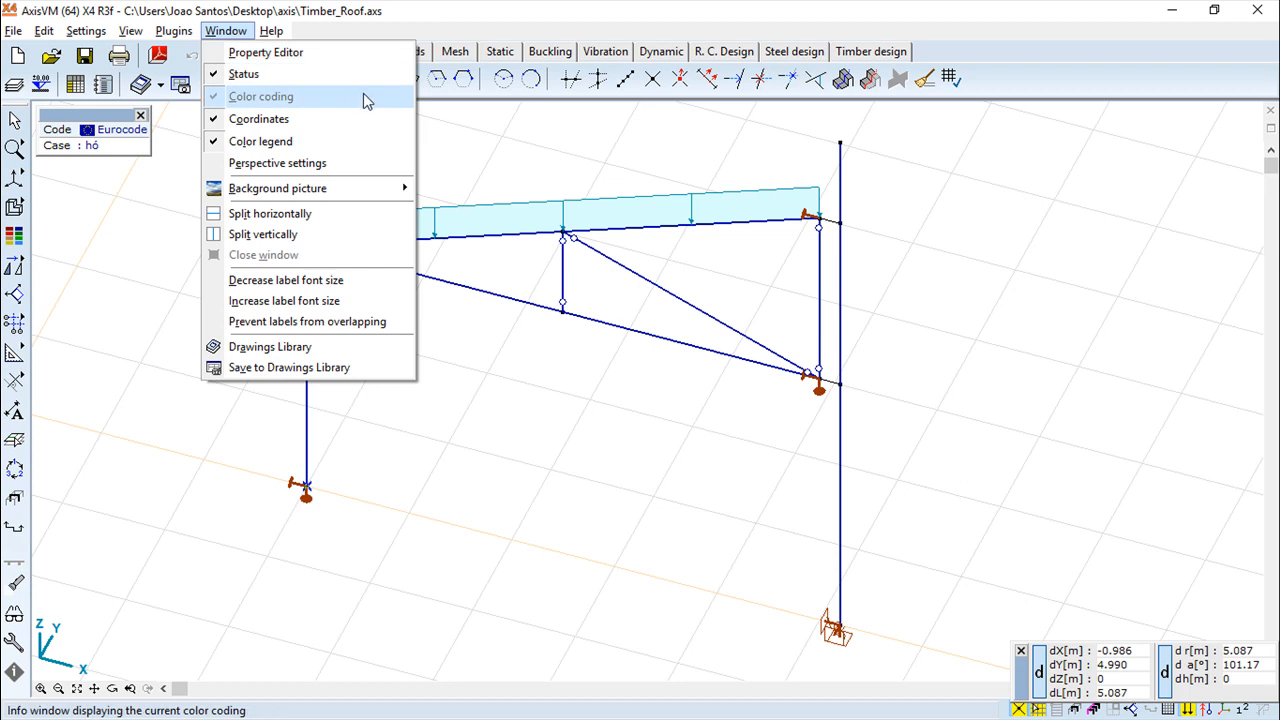
pyautogui.moveTo(287, 195)
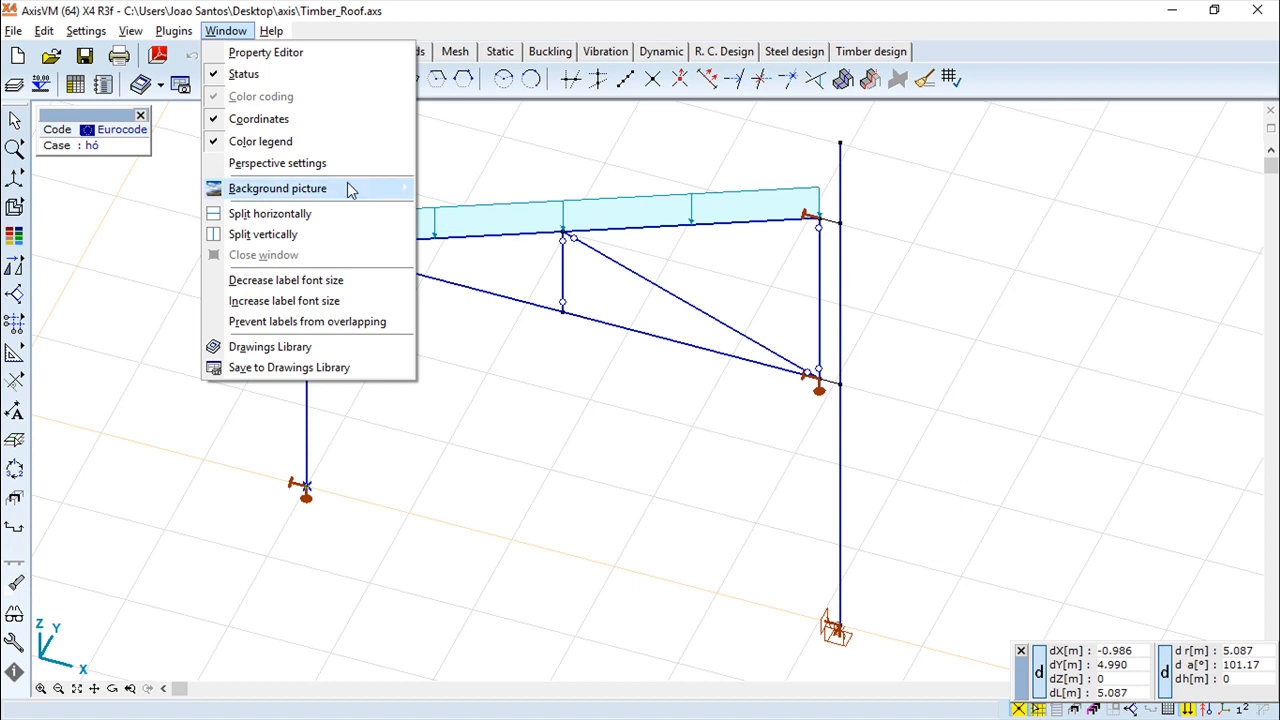
pyautogui.moveTo(349, 189)
pyautogui.click(498, 189)
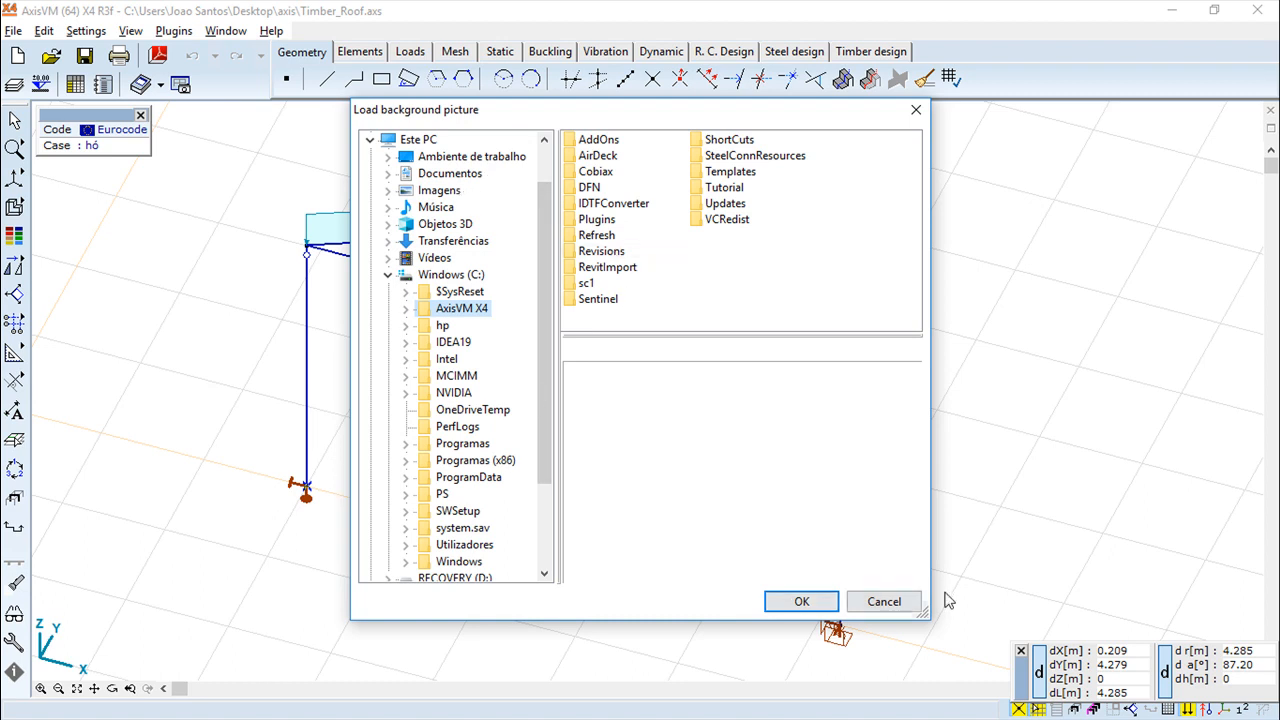
pyautogui.click(884, 601)
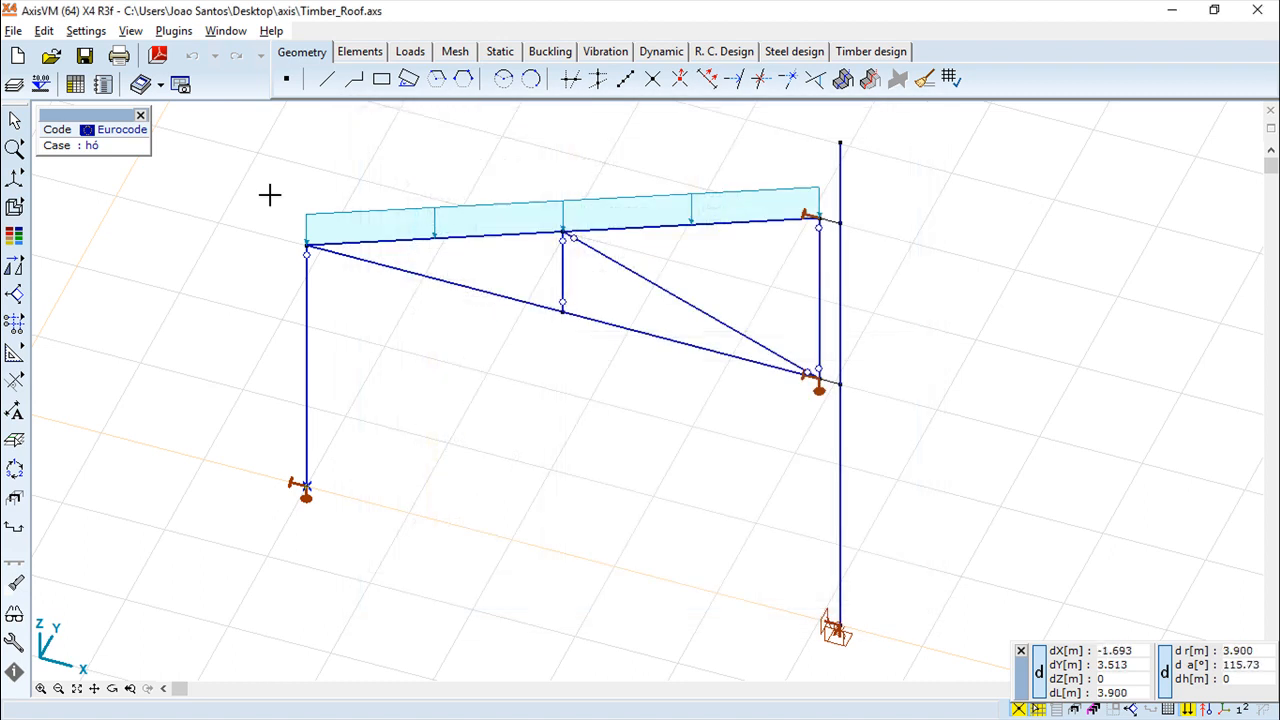
# Split the model view horizontally into two windows and shift the model in the upper one
pyautogui.click(227, 32)
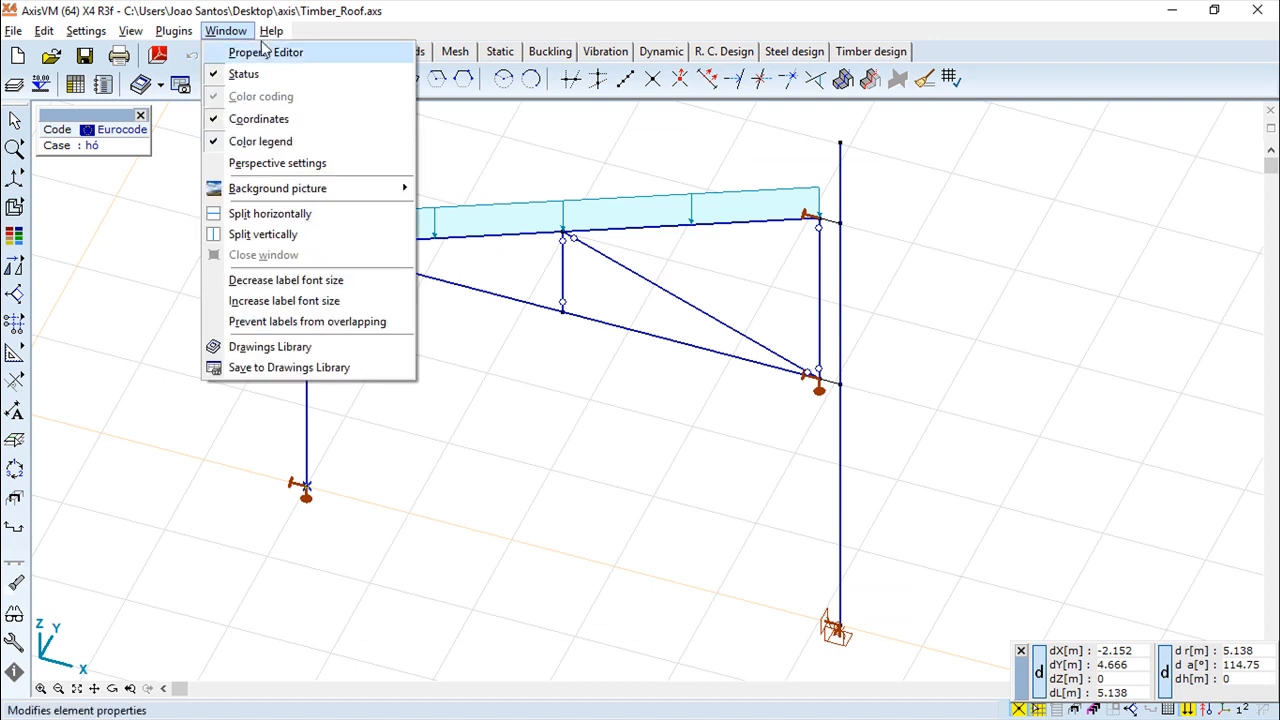
pyautogui.click(288, 213)
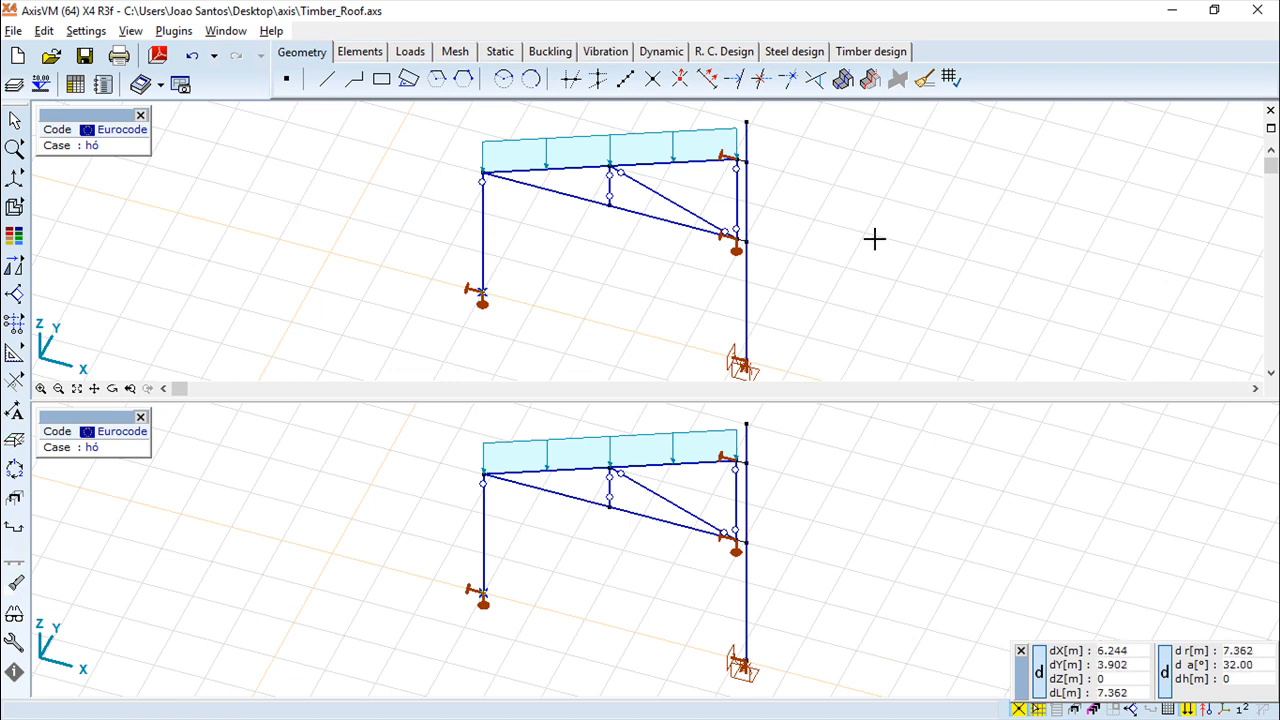
pyautogui.moveTo(849, 247); pyautogui.dragTo(821, 233)
pyautogui.moveTo(827, 273); pyautogui.dragTo(771, 257, button='middle')
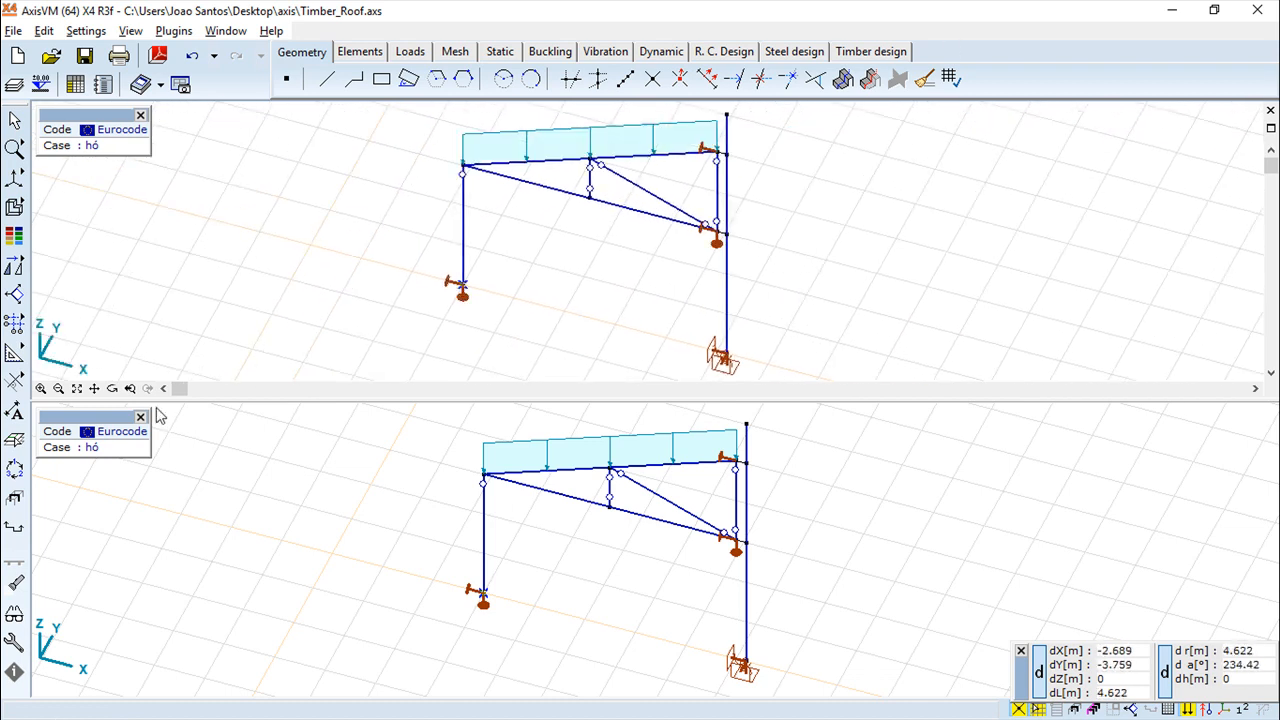
# Rotate the frame in the upper window and separately in the lower window to give each its own viewing angle
pyautogui.click(112, 388)
pyautogui.moveTo(840, 207); pyautogui.dragTo(789, 220)
pyautogui.click(210, 589)
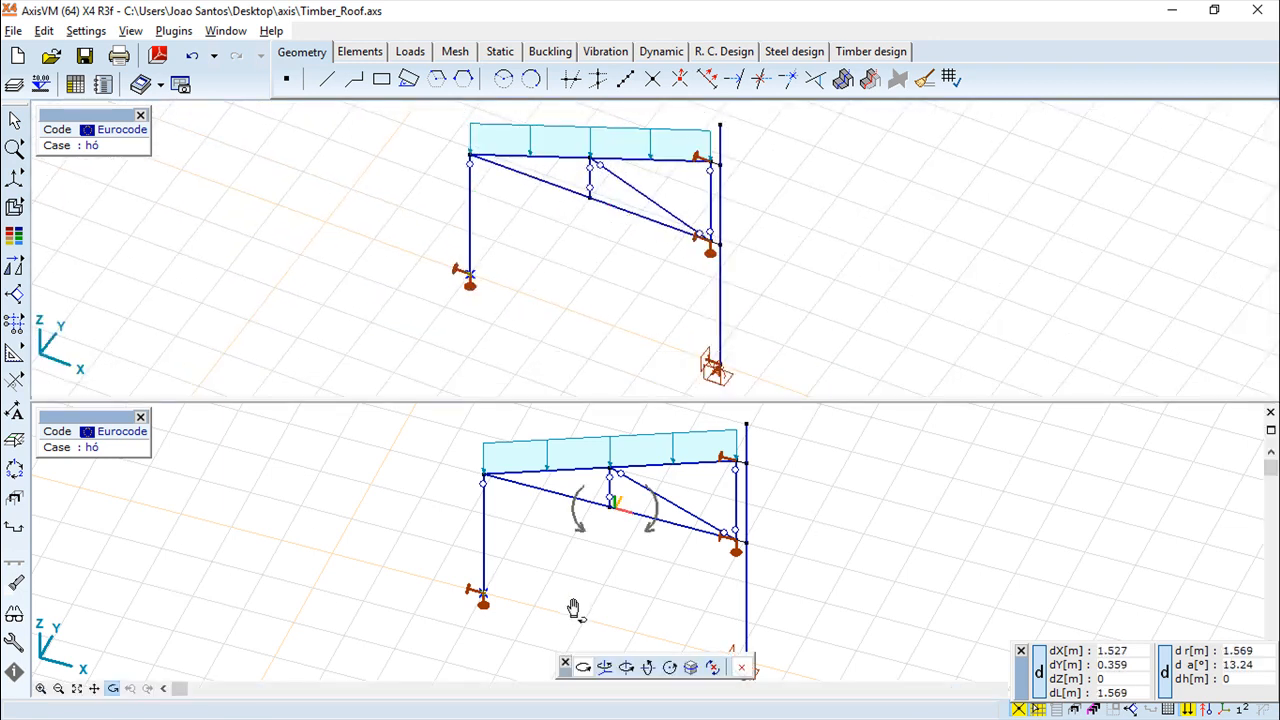
pyautogui.moveTo(849, 569); pyautogui.dragTo(751, 491)
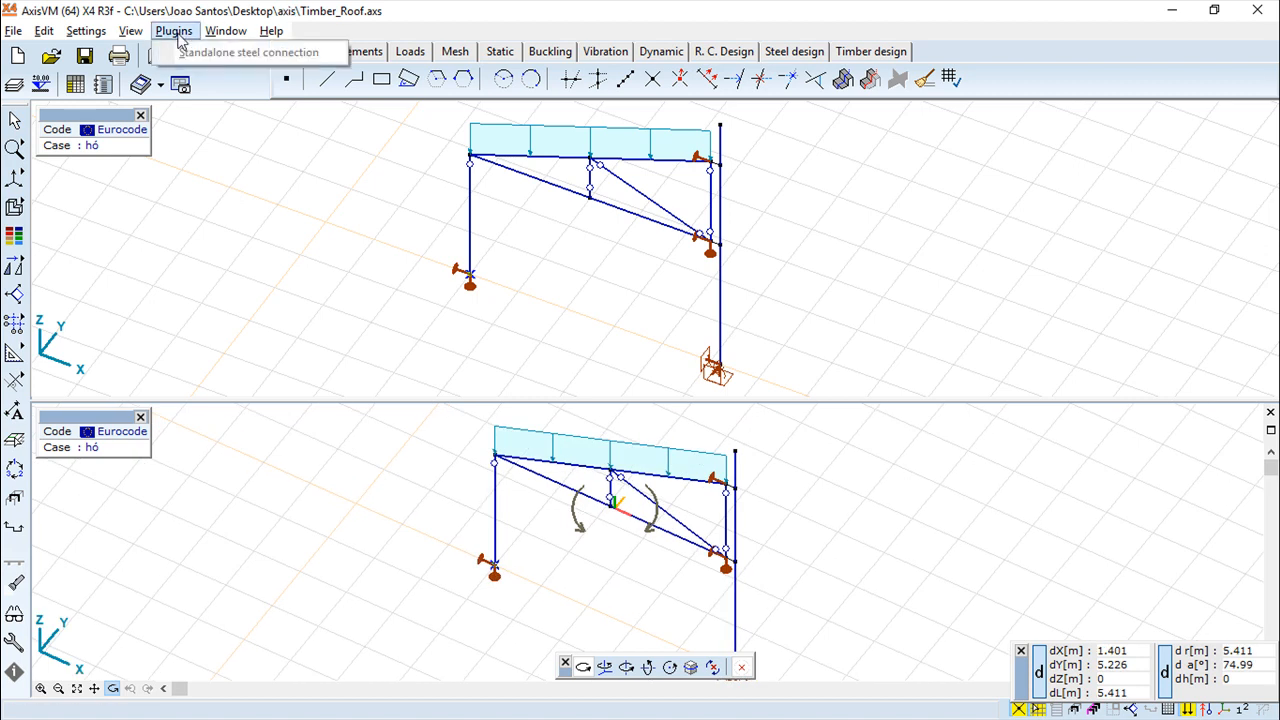
# Split the lower model window vertically into two side-by-side windows
pyautogui.click(225, 31)
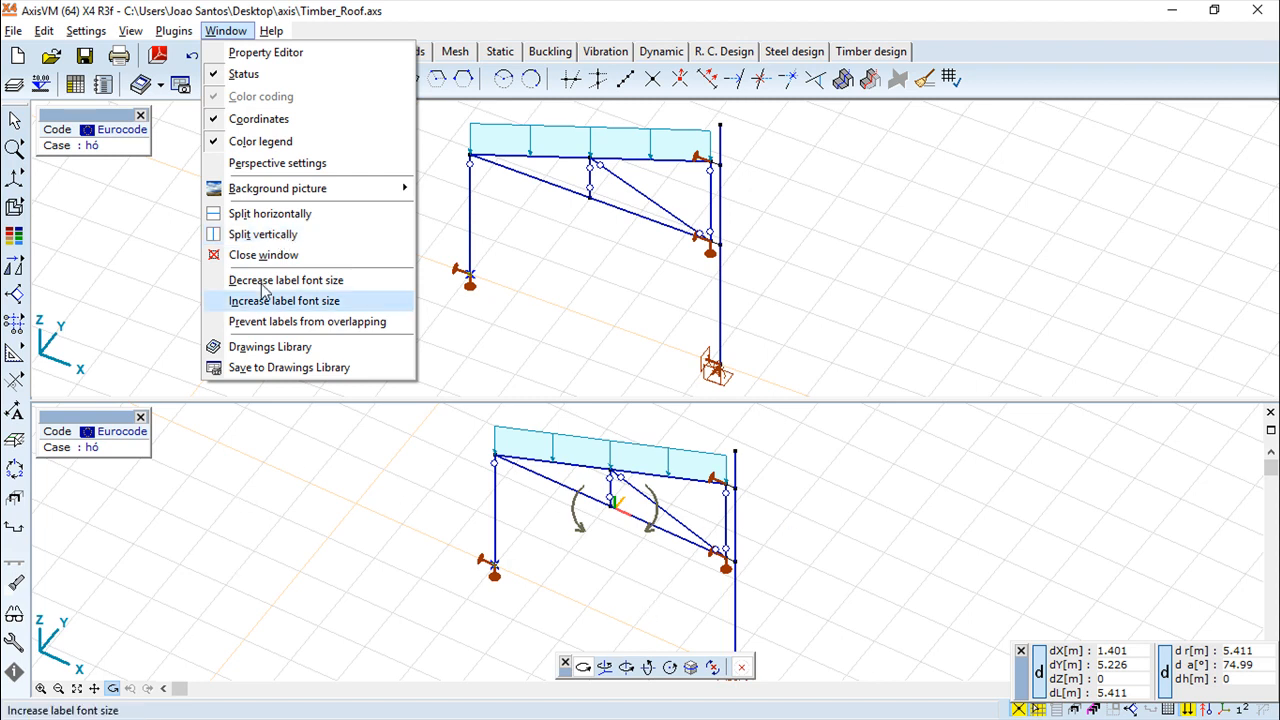
pyautogui.click(265, 236)
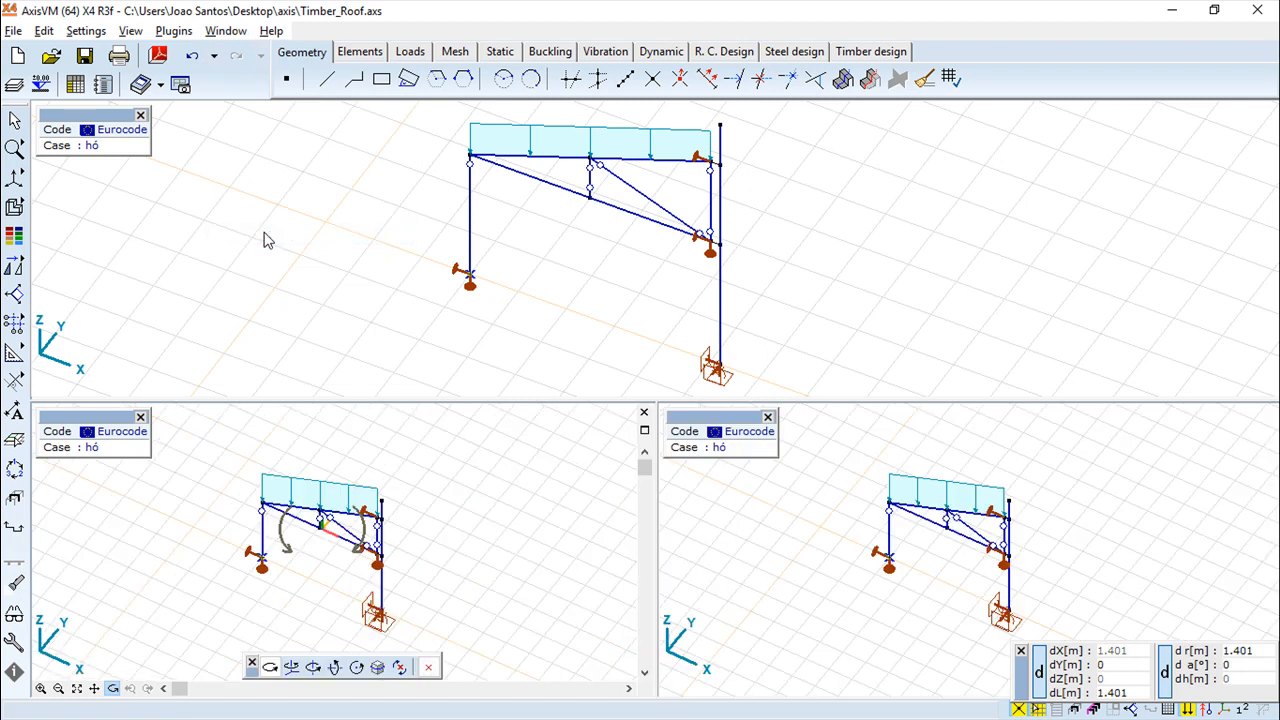
# Close the extra split windows one after another until a single model window remains
pyautogui.click(226, 31)
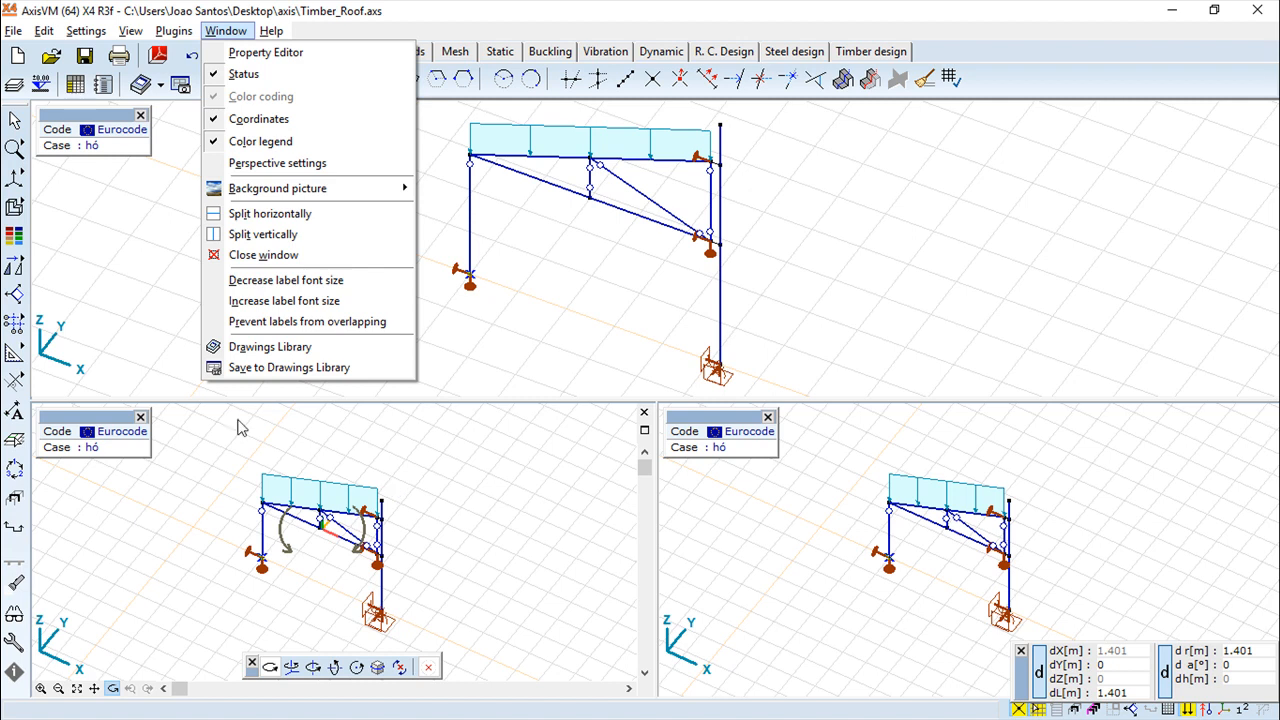
pyautogui.click(250, 254)
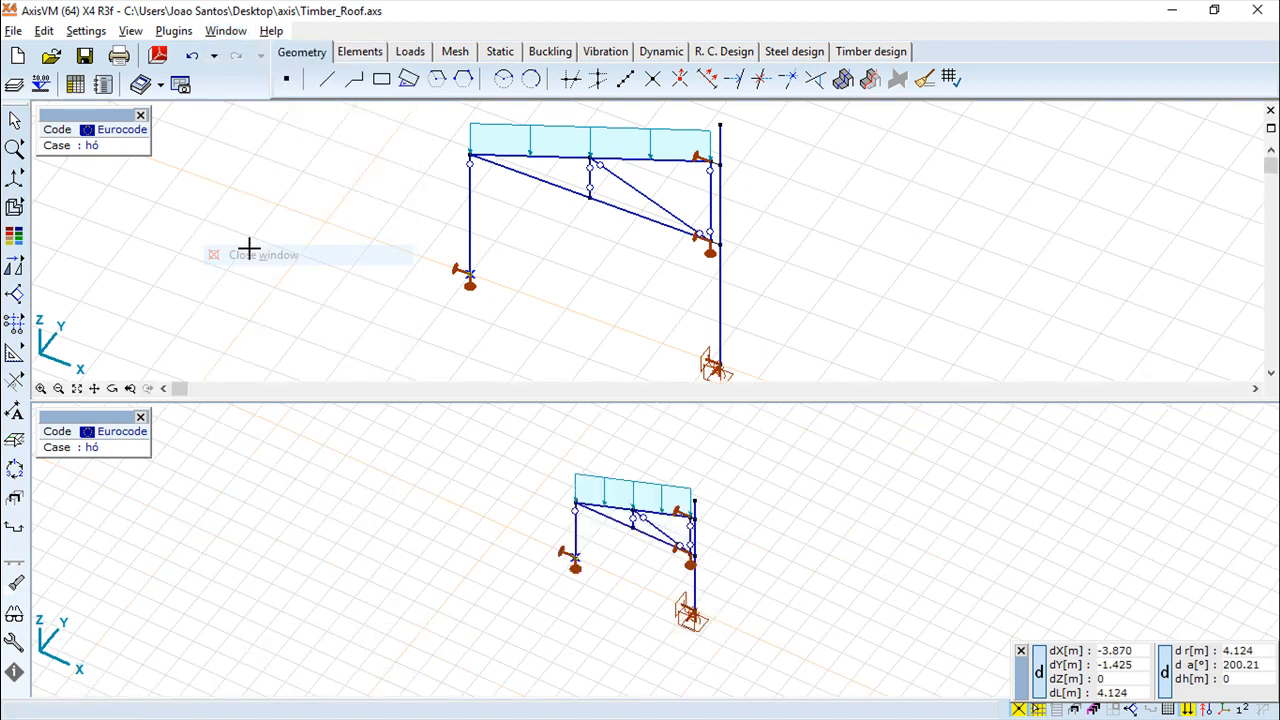
pyautogui.click(228, 31)
pyautogui.click(286, 256)
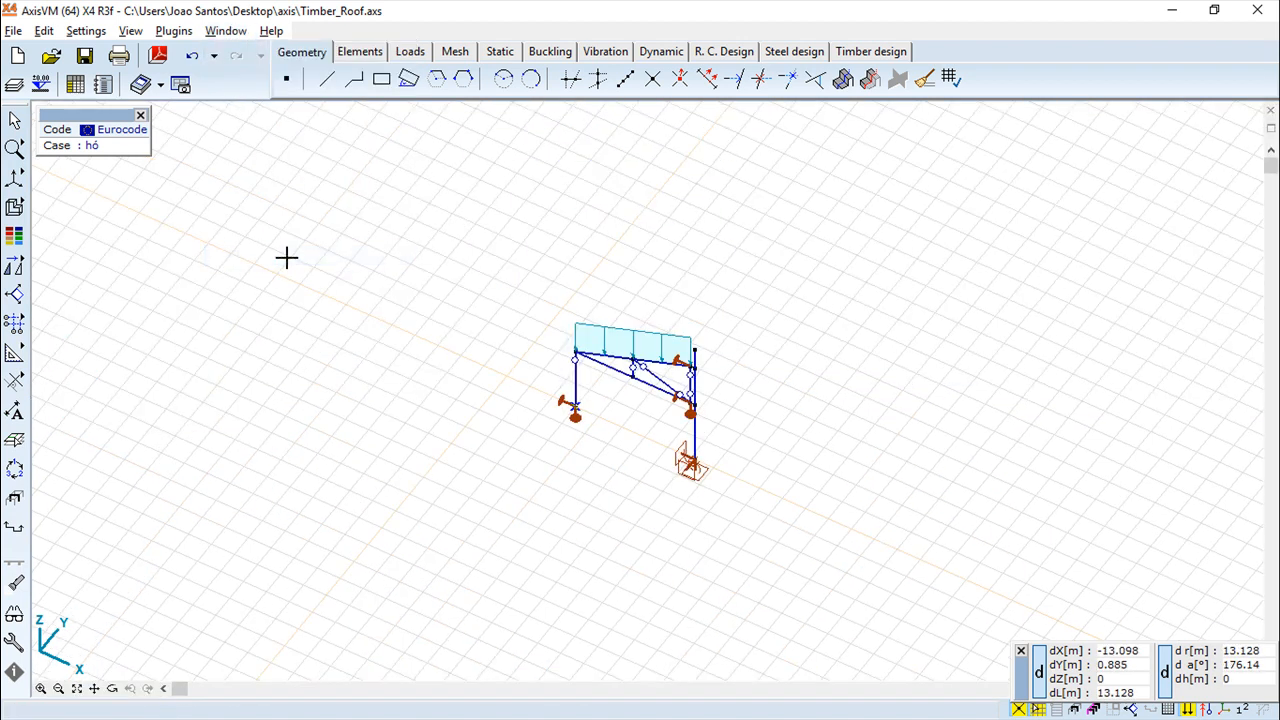
# Rotate the enlarged frame to a new viewing angle and display its static analysis results
pyautogui.scroll(4, 680, 455)
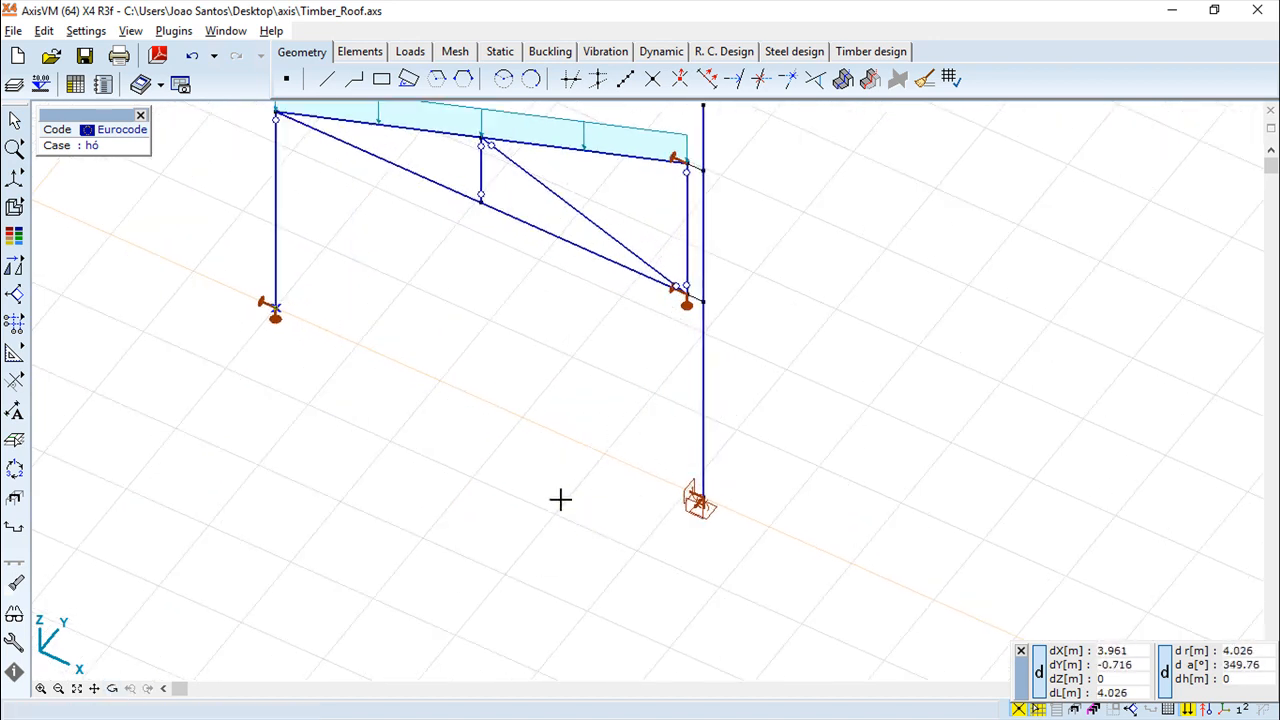
pyautogui.click(112, 688)
pyautogui.moveTo(766, 537); pyautogui.dragTo(703, 543)
pyautogui.click(225, 31)
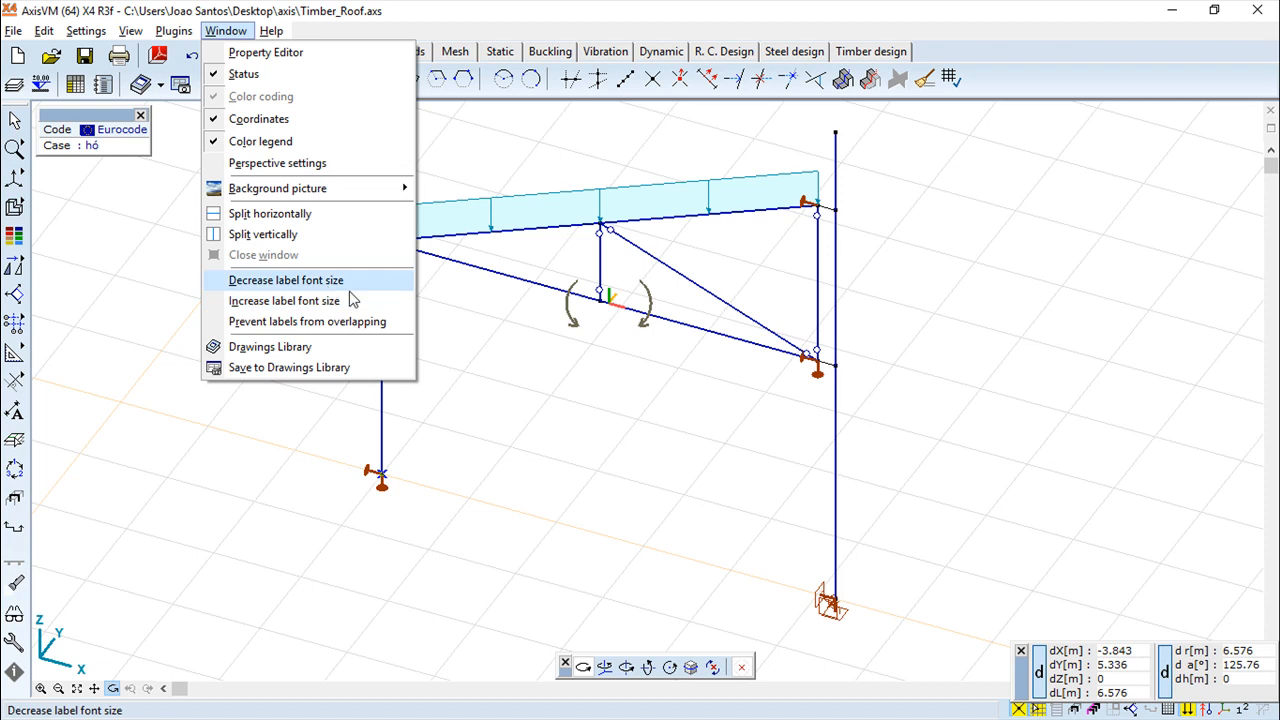
pyautogui.press('Escape')
pyautogui.click(498, 51)
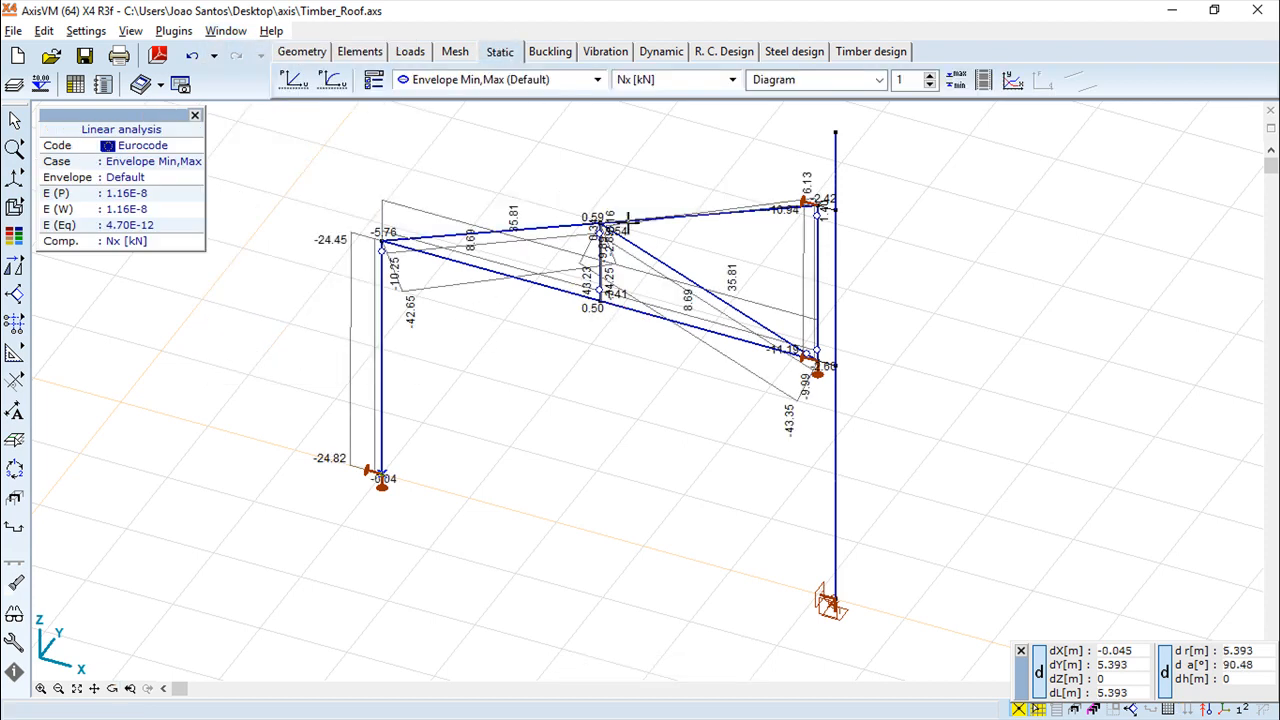
# Decrease the label font size of the result values by one step and increase it by two steps
pyautogui.click(220, 32)
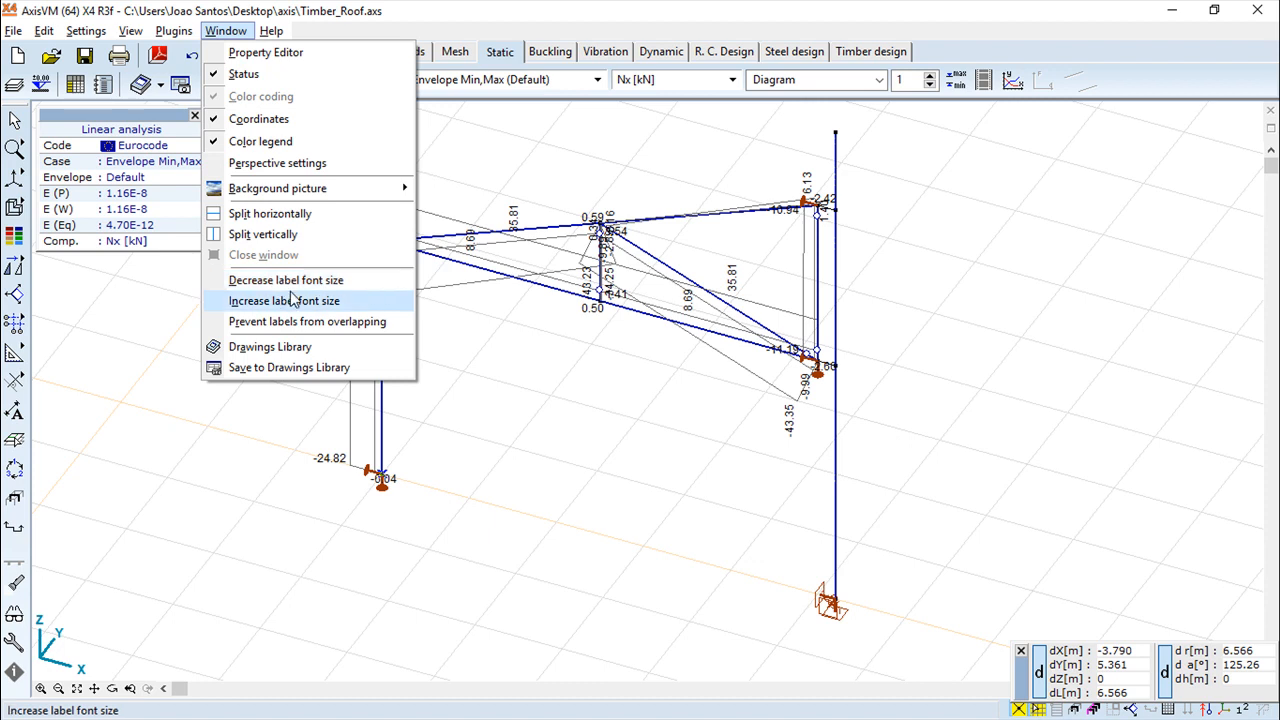
pyautogui.click(268, 283)
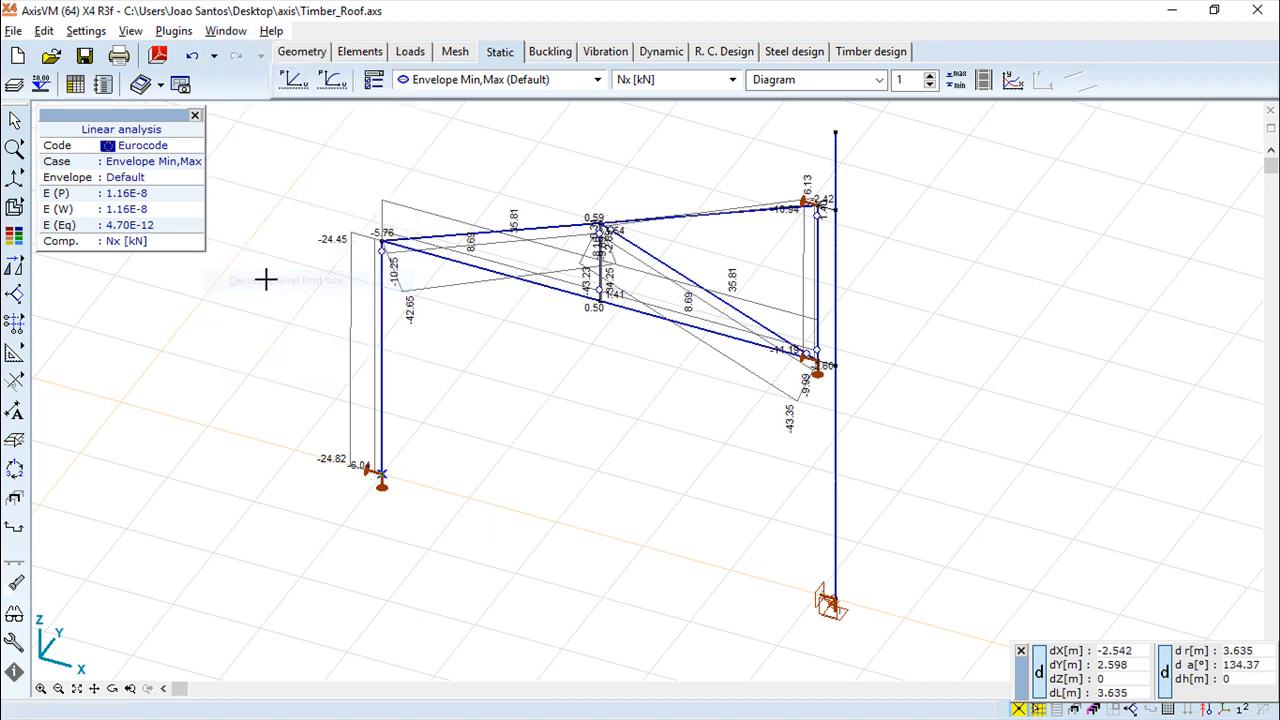
pyautogui.click(225, 31)
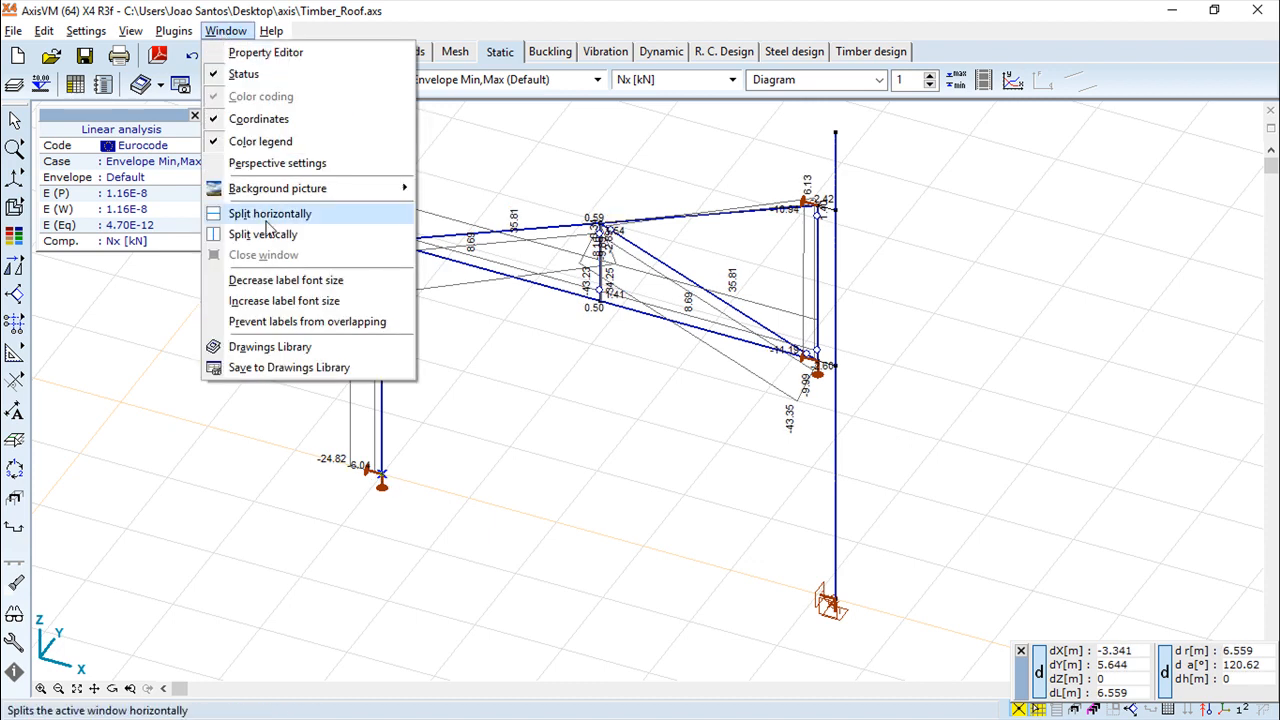
pyautogui.click(285, 297)
pyautogui.click(225, 31)
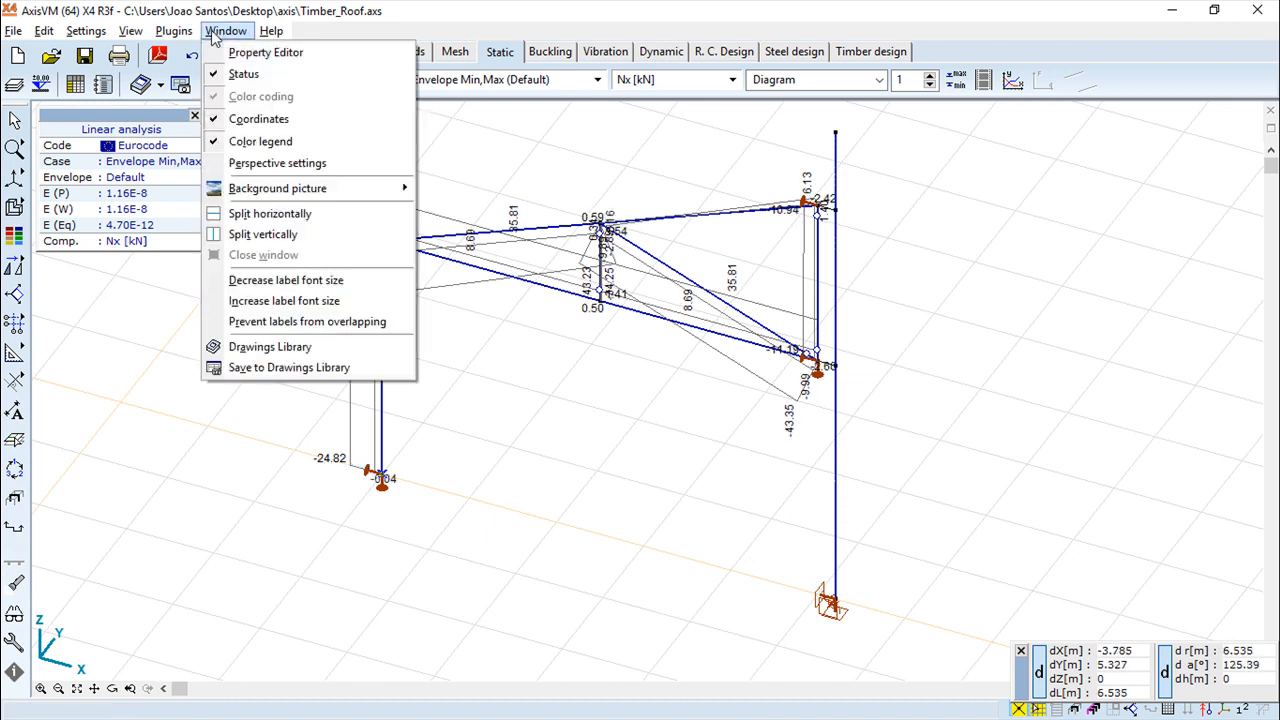
pyautogui.click(286, 297)
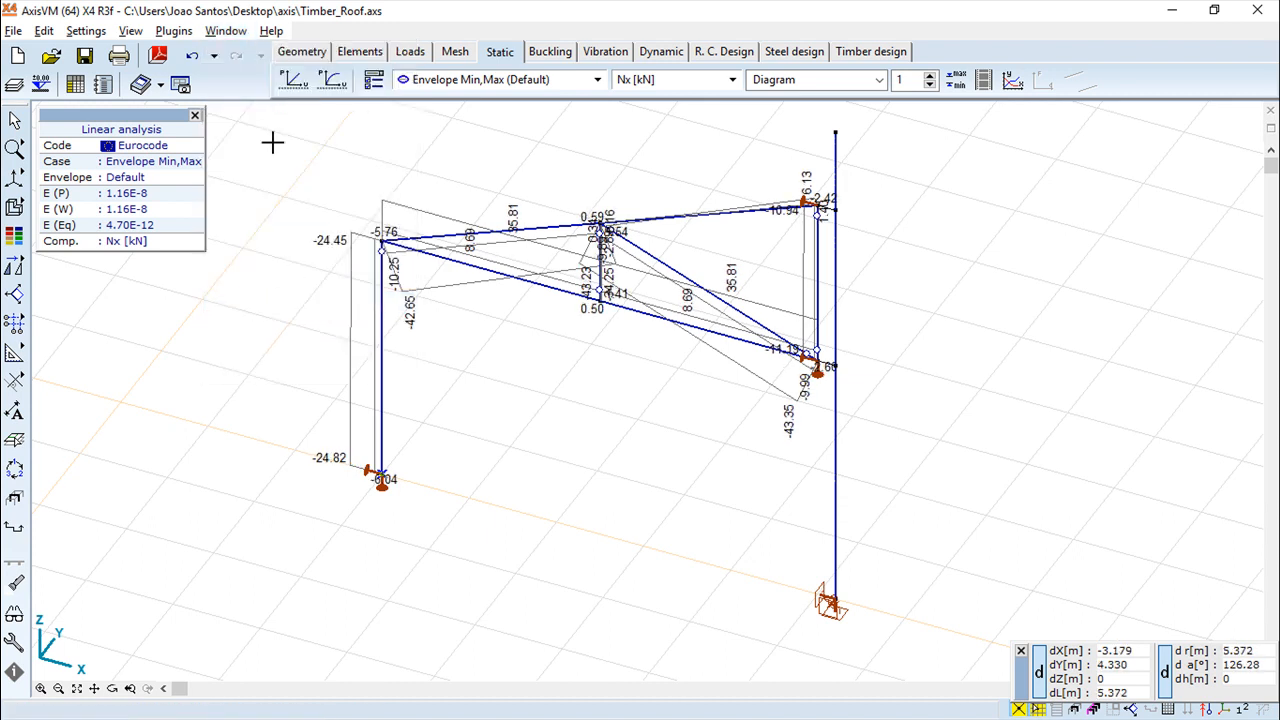
# Prevent the result labels from overlapping and rotate the frame slightly to check their placement
pyautogui.click(225, 31)
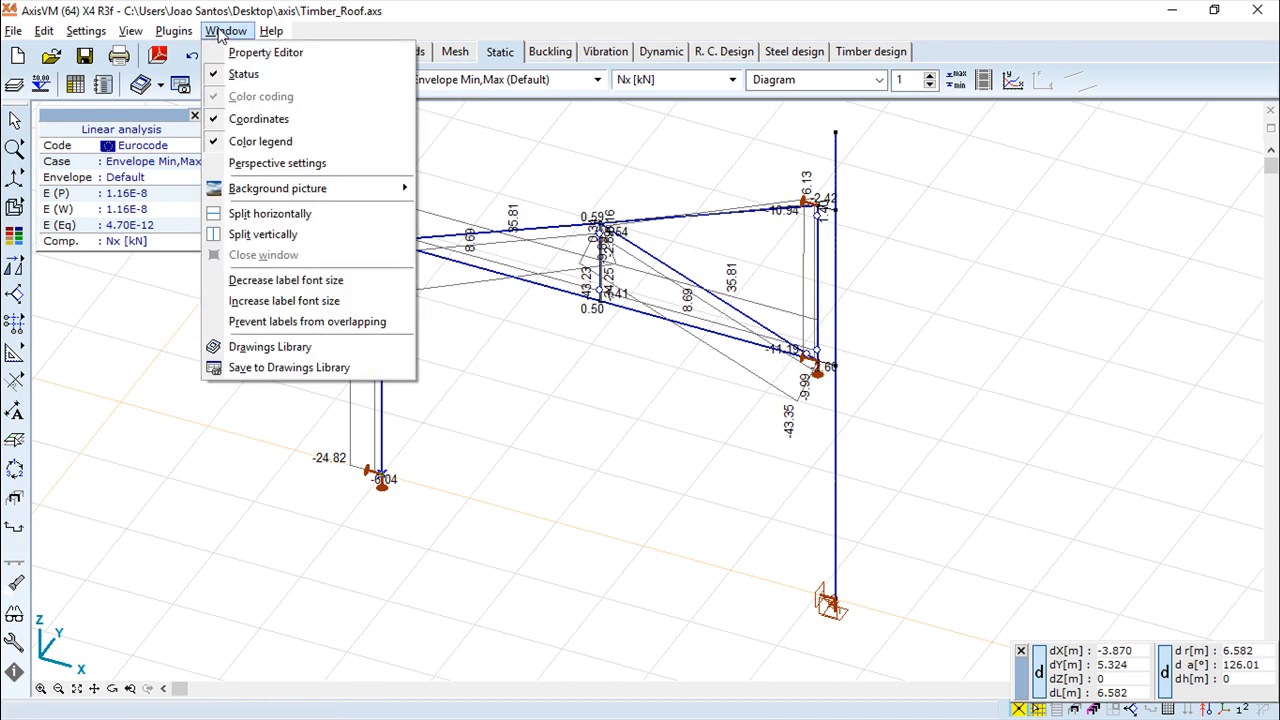
pyautogui.click(308, 322)
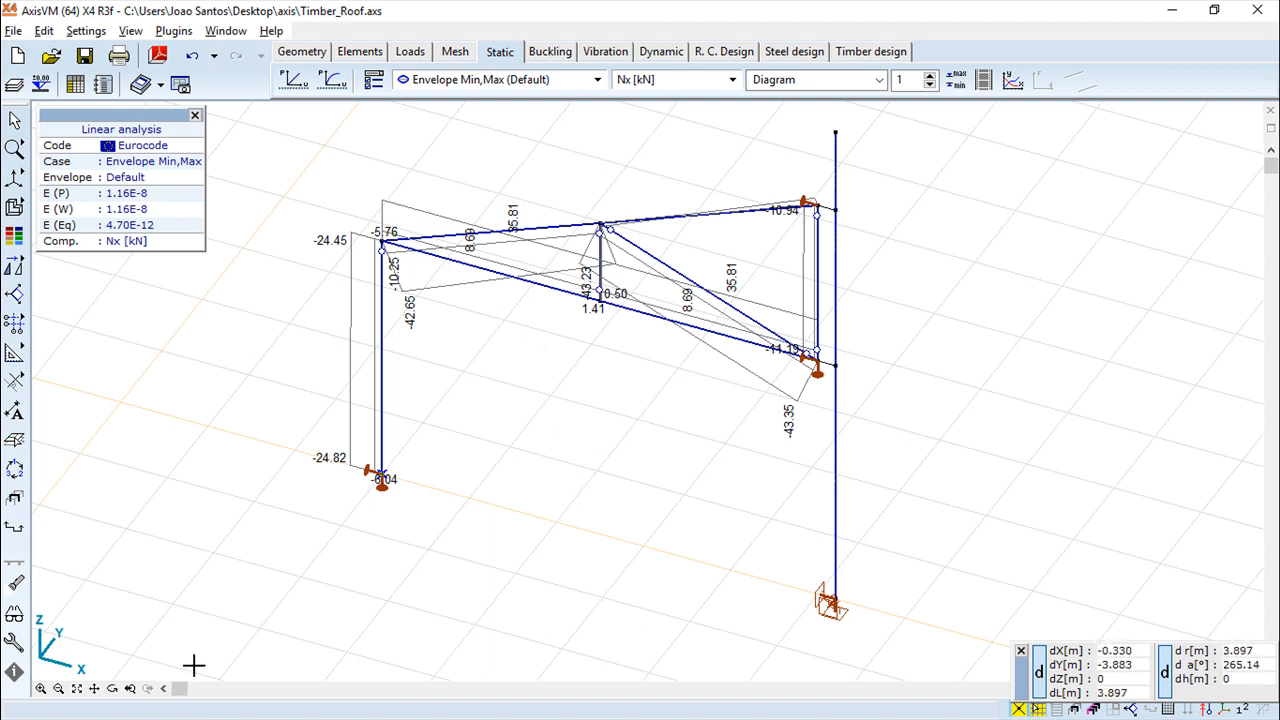
pyautogui.click(116, 688)
pyautogui.moveTo(559, 464); pyautogui.dragTo(660, 531)
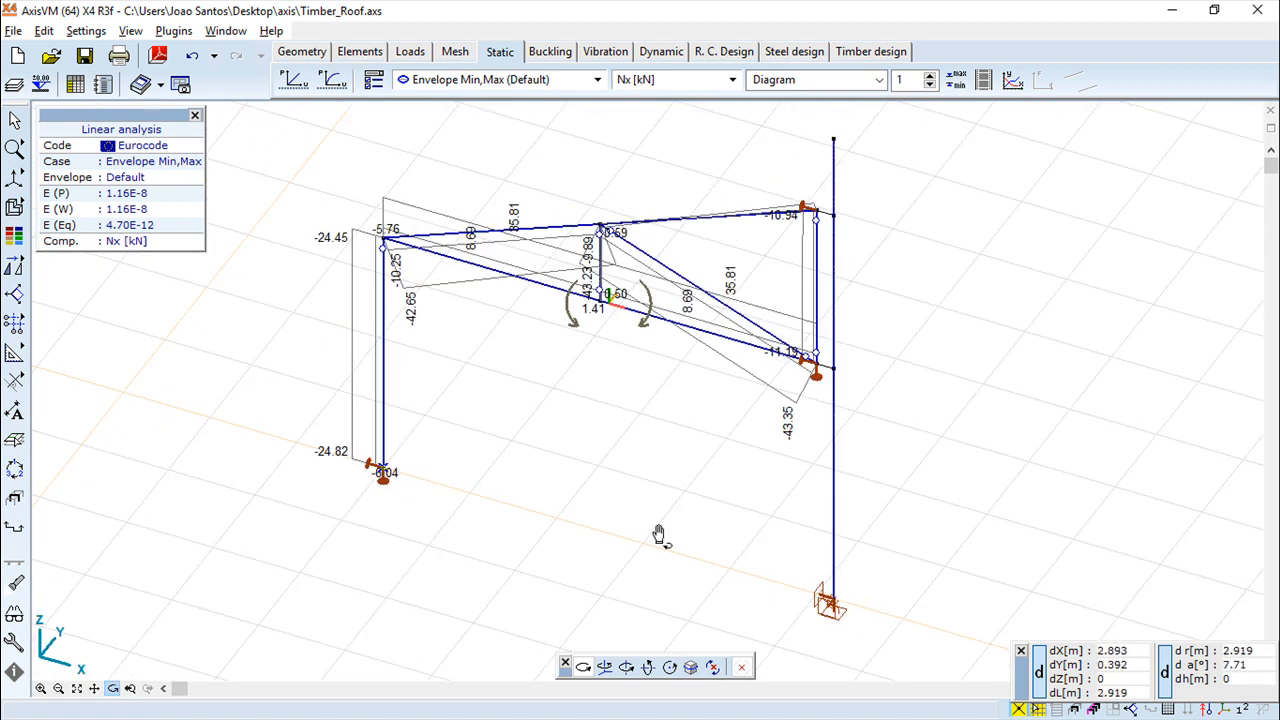
# View the Drawings Library with its stored drawings and close it without changes
pyautogui.click(226, 31)
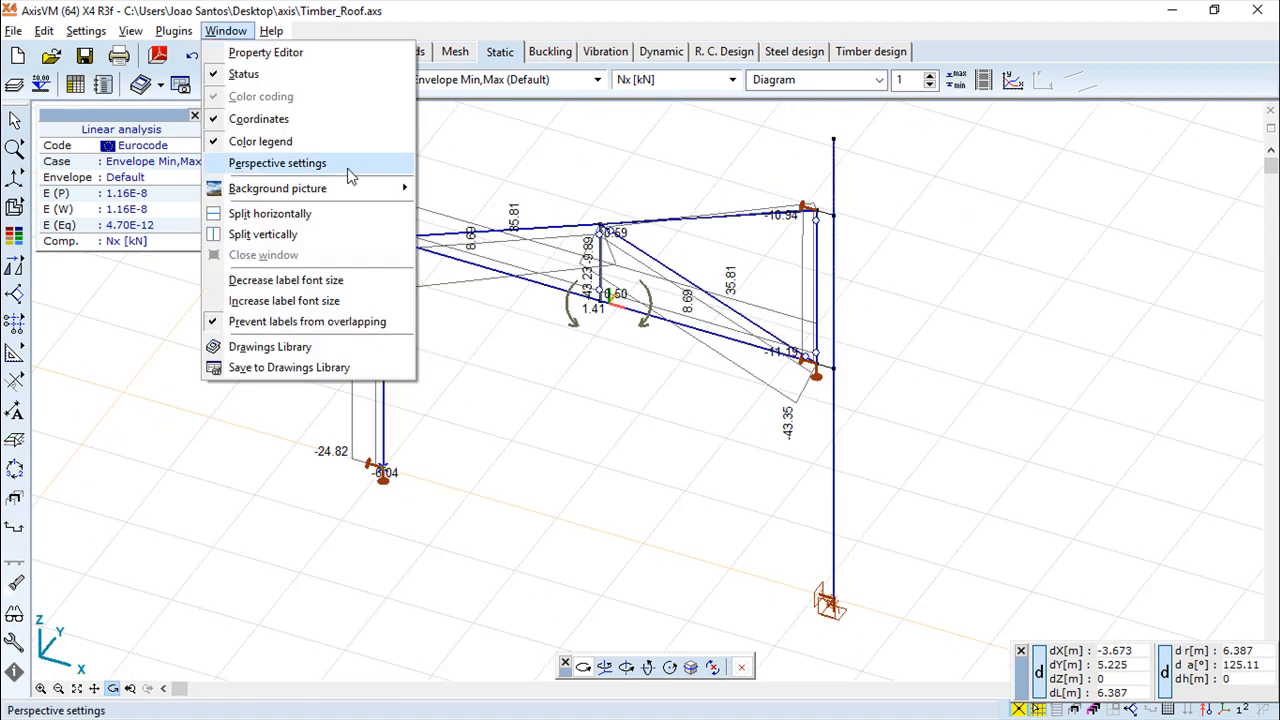
pyautogui.click(283, 346)
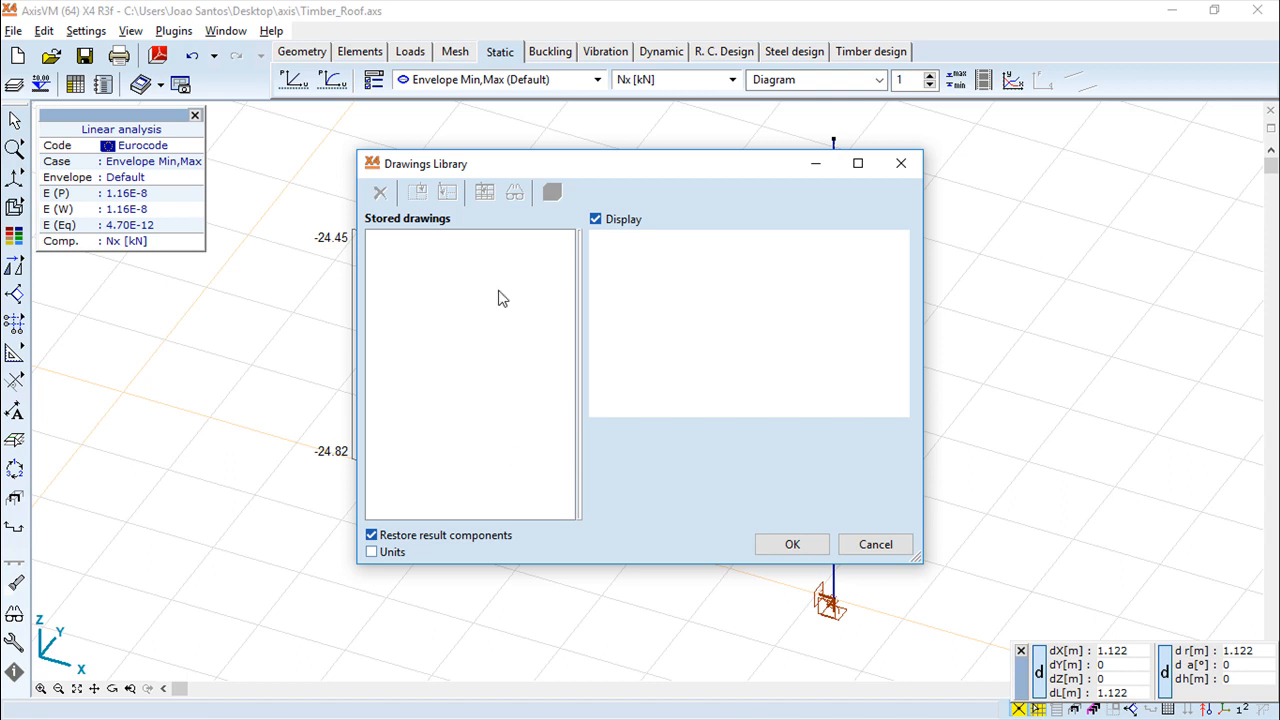
pyautogui.click(899, 166)
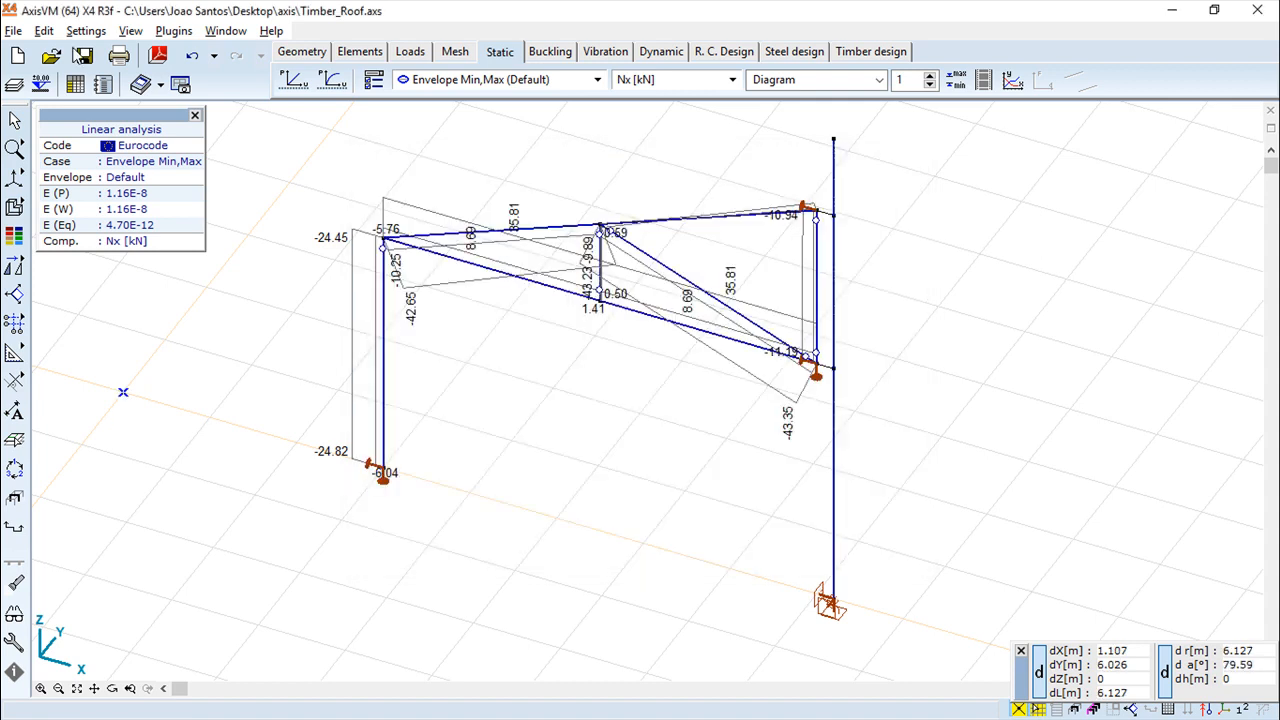
# View the naming options for saving the current diagram to the Drawings Library and leave without saving
pyautogui.click(226, 31)
pyautogui.click(271, 367)
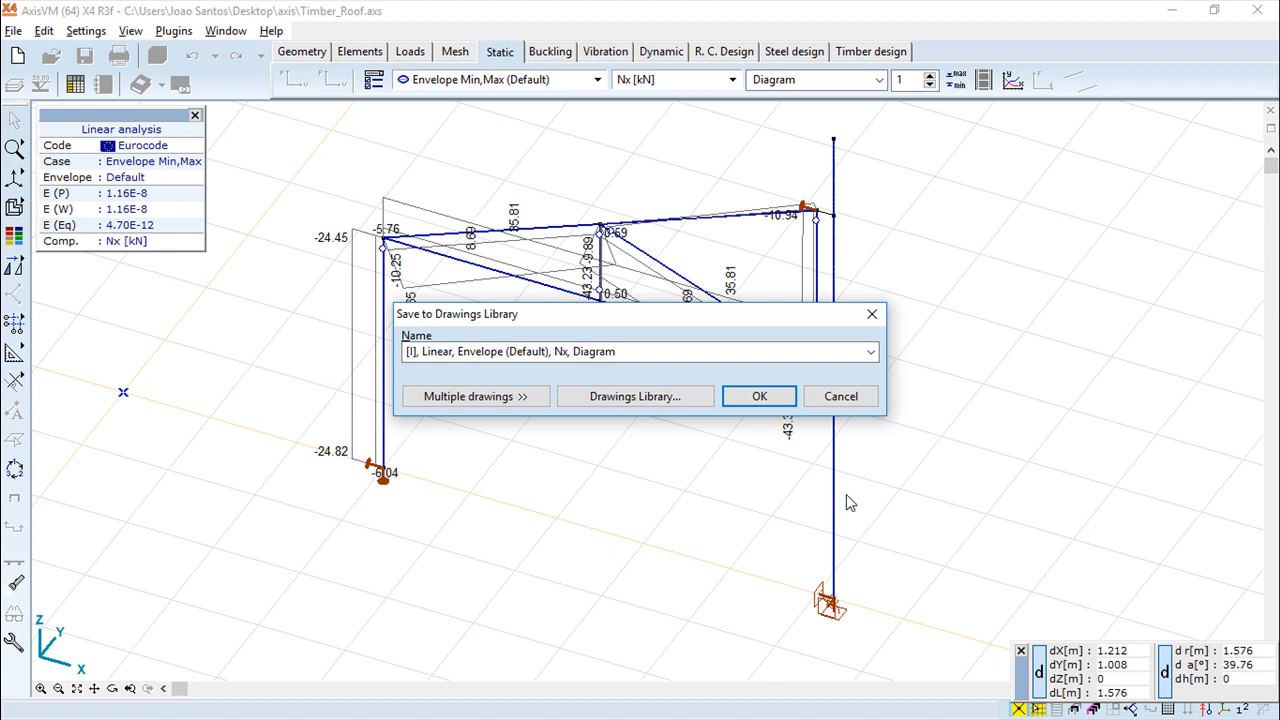
pyautogui.click(872, 352)
pyautogui.click(873, 353)
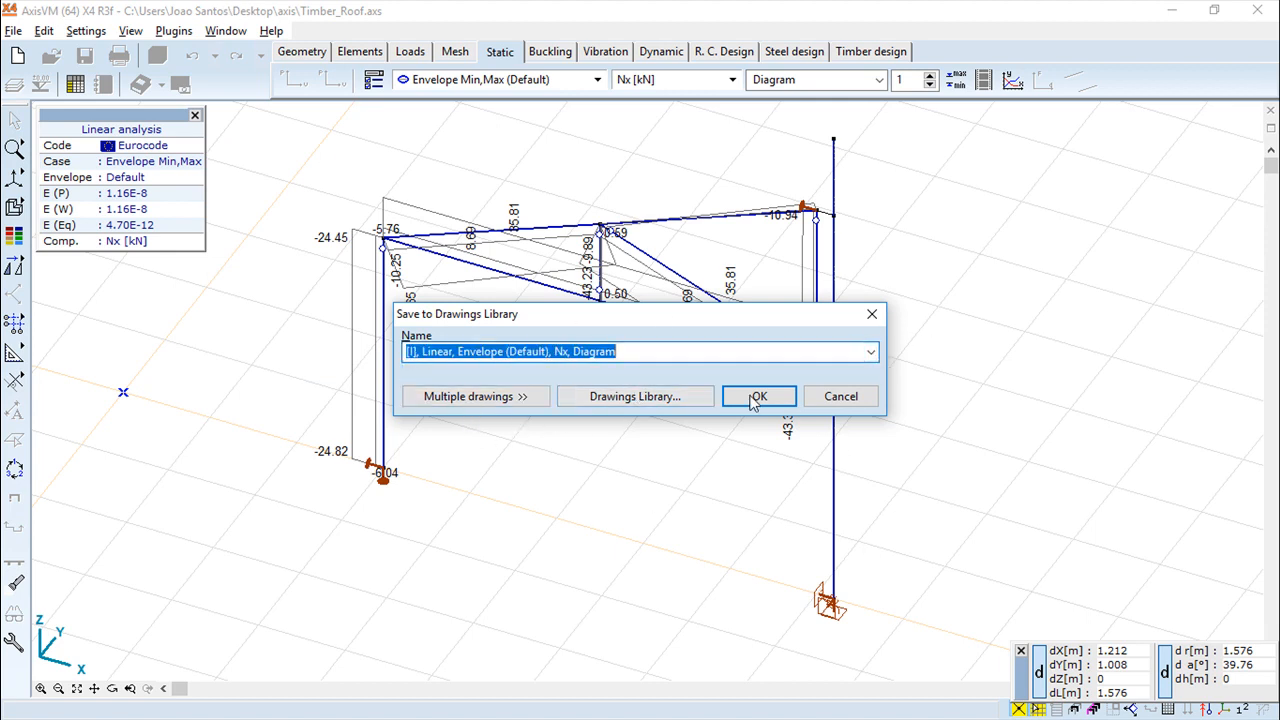
pyautogui.click(840, 397)
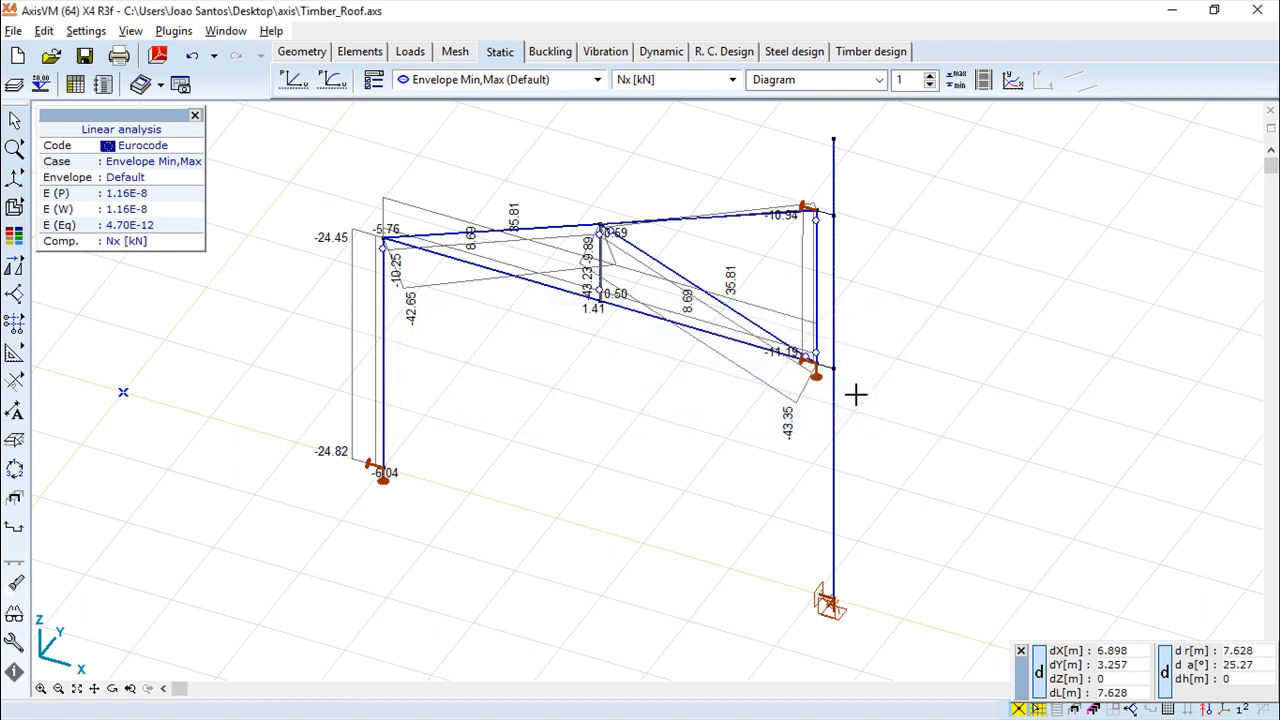